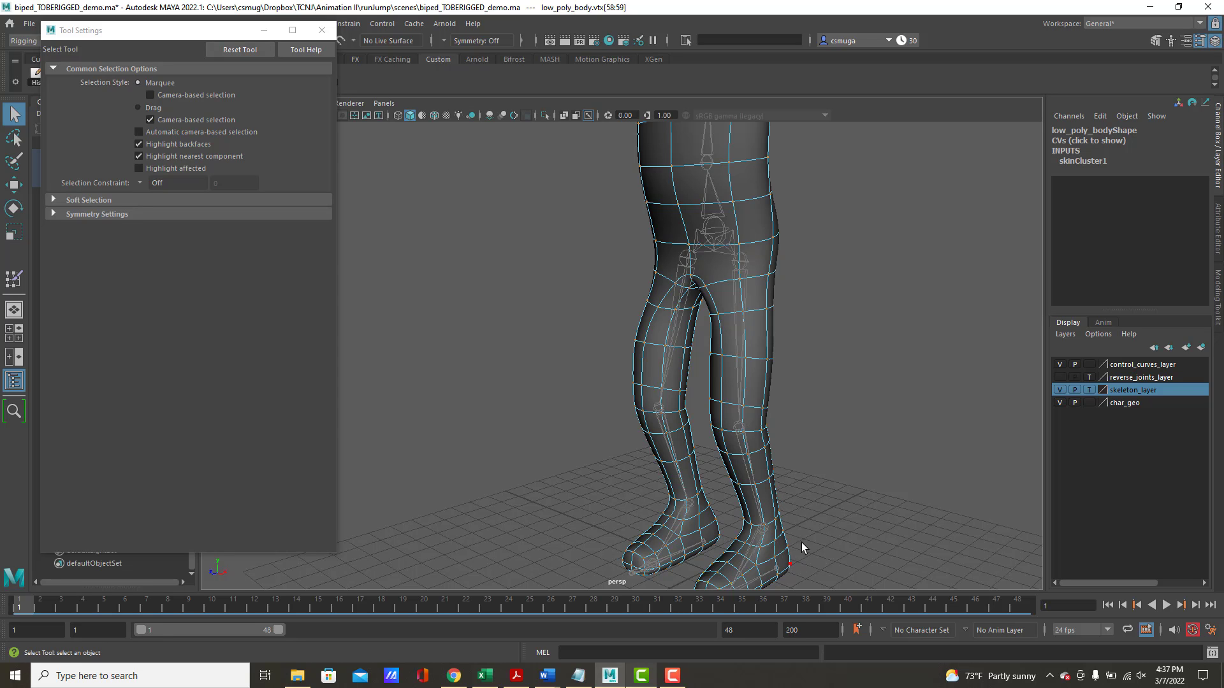
Select the three edge loops around the left shin, from below the knee to above the ankle, and convert them to vertices.
{"action": "left_click_drag", "start_coordinate": [824, 523], "coordinate": [732, 351], "text": "alt"}
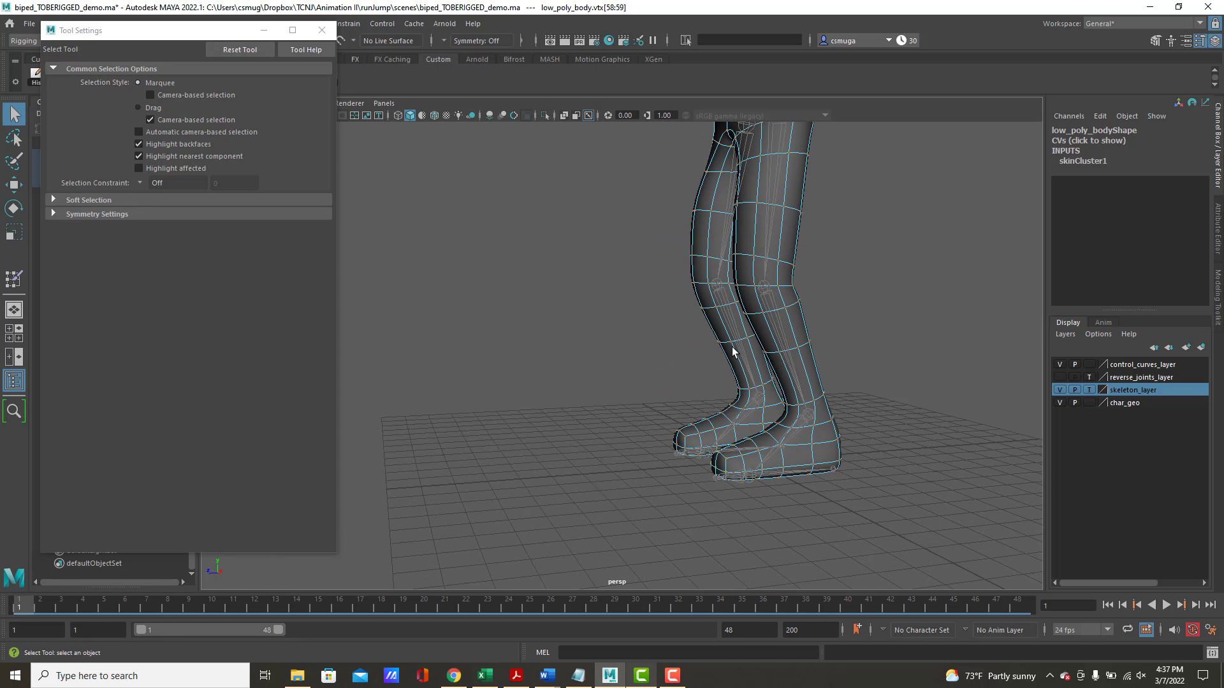
{"action": "right_click_drag", "start_coordinate": [732, 348], "coordinate": [925, 389], "text": "alt"}
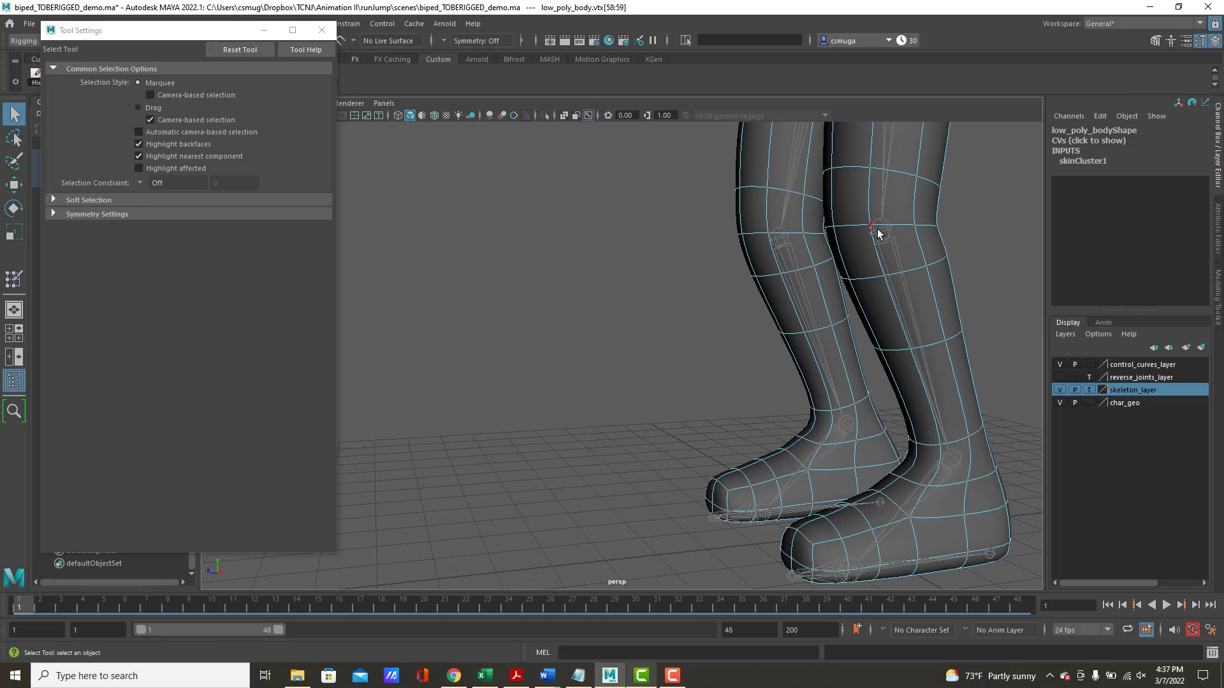
{"action": "left_click_drag", "start_coordinate": [955, 284], "coordinate": [897, 276], "text": "alt"}
{"action": "right_click_drag", "start_coordinate": [895, 229], "coordinate": [893, 185]}
{"action": "double_click", "coordinate": [891, 222]}
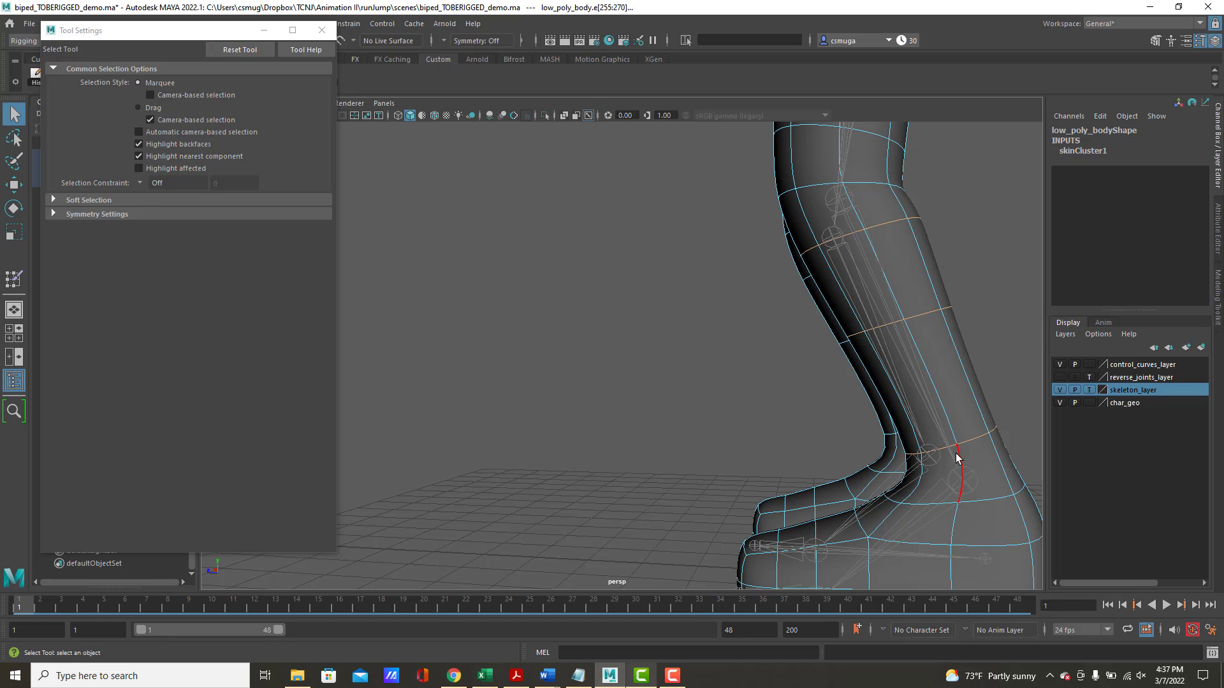
{"action": "left_click_drag", "start_coordinate": [957, 454], "coordinate": [1076, 435], "text": "alt"}
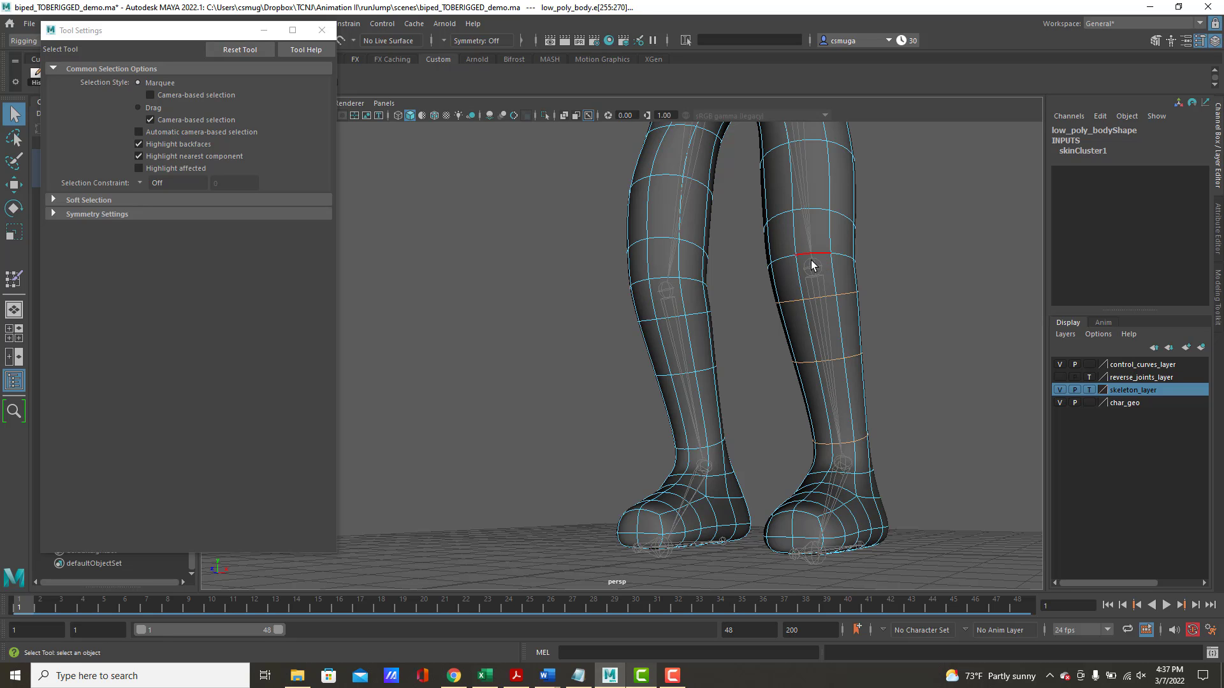
{"action": "left_click_drag", "start_coordinate": [855, 286], "coordinate": [930, 344], "text": "alt"}
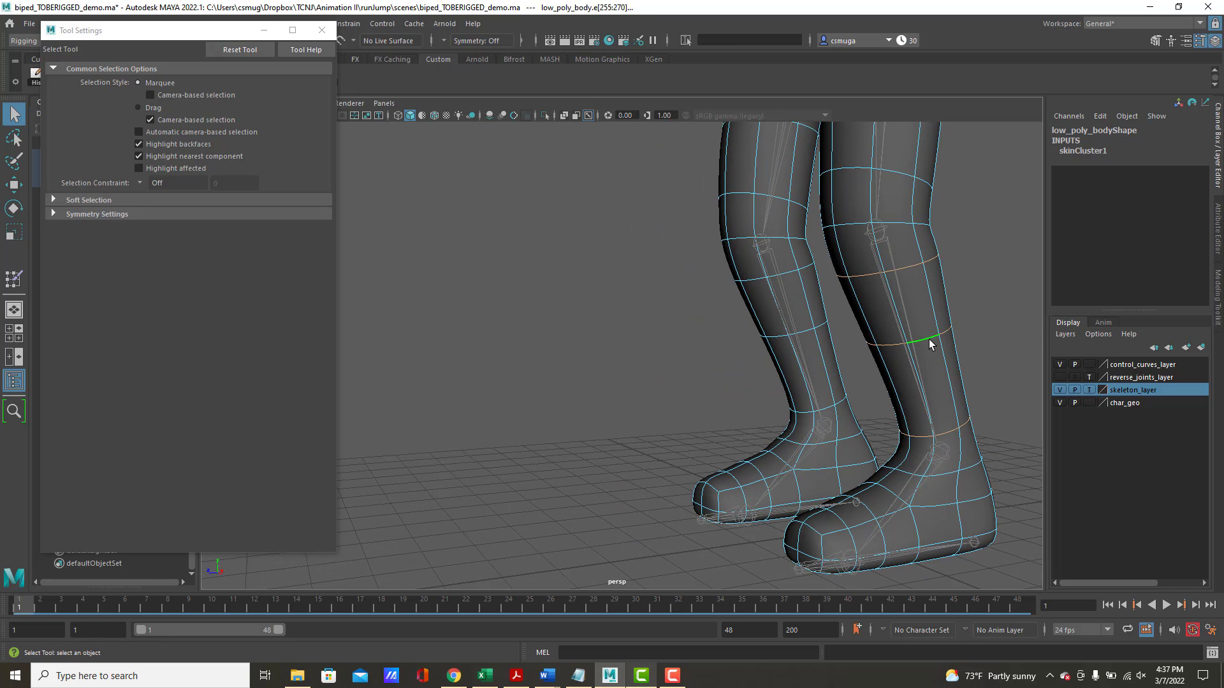
{"action": "right_click", "coordinate": [952, 376], "text": "shift"}
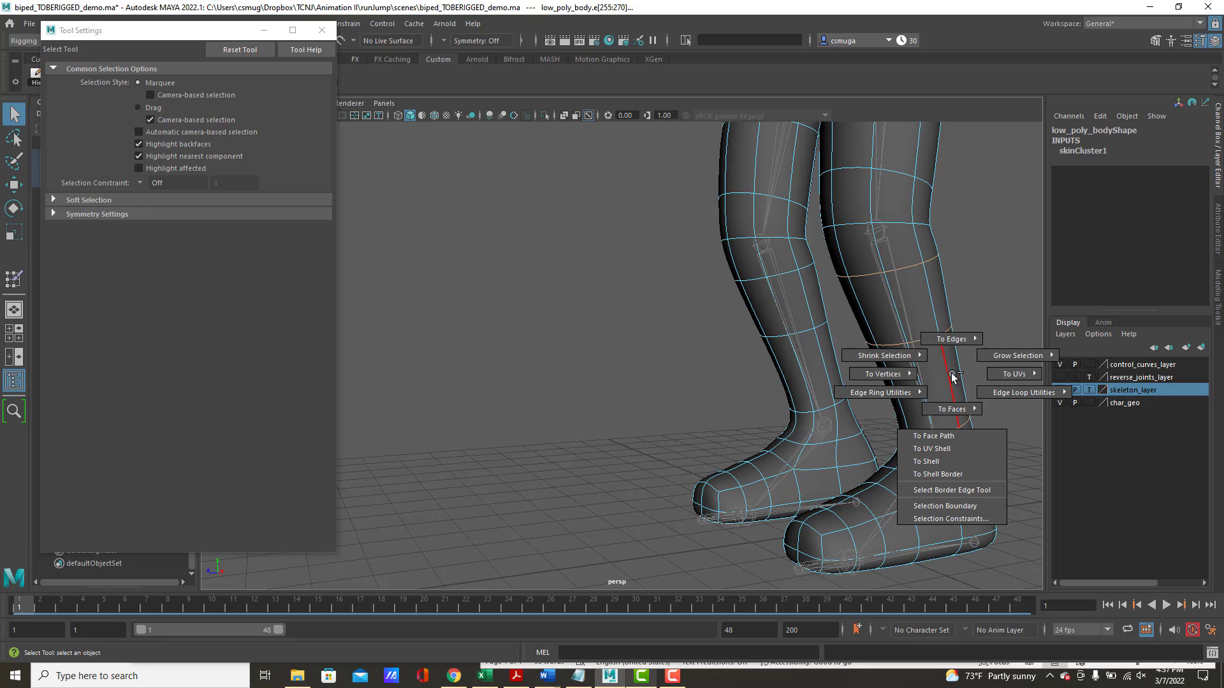
{"action": "right_click_drag", "start_coordinate": [952, 376], "coordinate": [829, 376], "text": "shift"}
With Paint Skin Weights, flood the selected shin vertices with LF_knee_JT influence, using Replace at value 1.
{"action": "right_click_drag", "start_coordinate": [901, 328], "coordinate": [900, 318]}
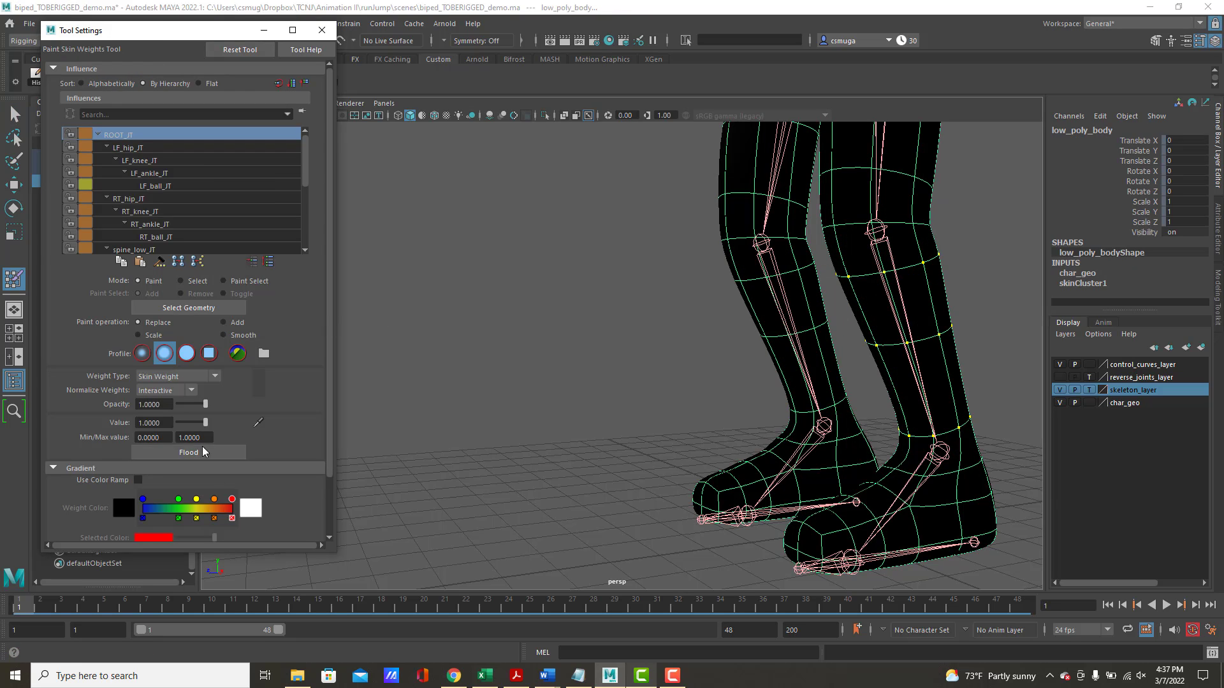
{"action": "left_click", "coordinate": [204, 453]}
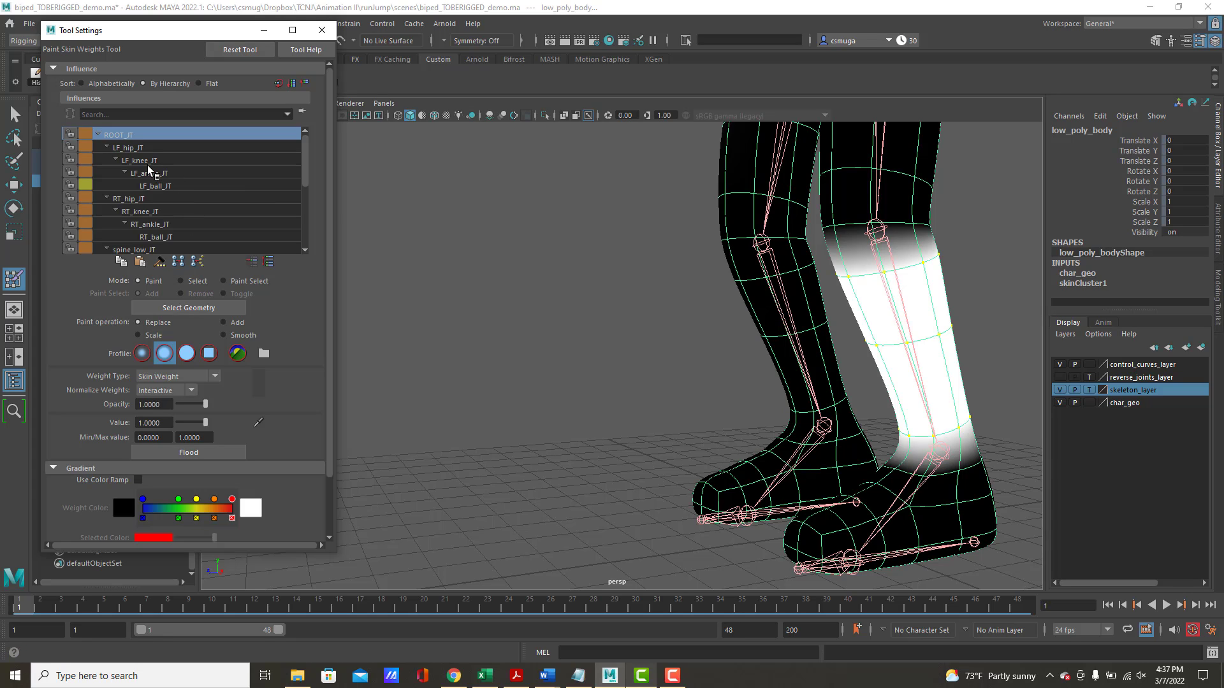
{"action": "left_click", "coordinate": [148, 163]}
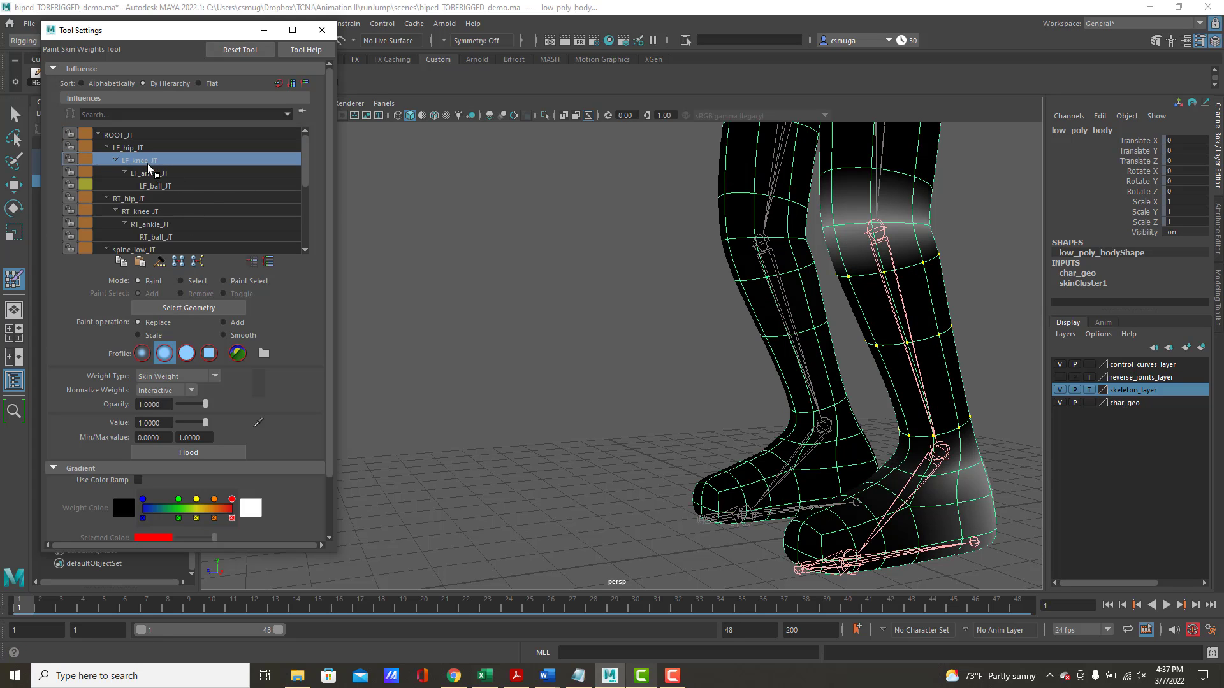
{"action": "left_click", "coordinate": [209, 453]}
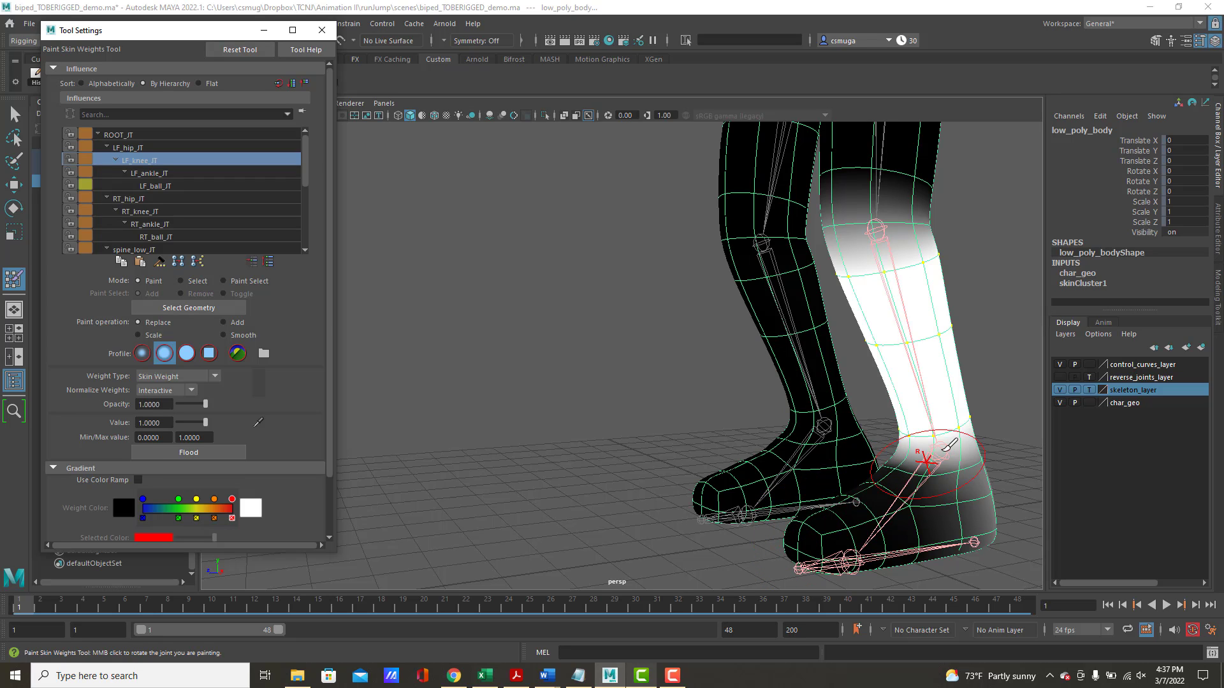
Leave weight painting and return the body mesh to vertex selection at the left foot.
{"action": "key", "text": "w"}
{"action": "middle_click_drag", "start_coordinate": [924, 467], "coordinate": [768, 342], "text": "alt"}
{"action": "right_click_drag", "start_coordinate": [715, 343], "coordinate": [935, 396], "text": "alt"}
{"action": "left_click_drag", "start_coordinate": [936, 396], "coordinate": [811, 401], "text": "alt"}
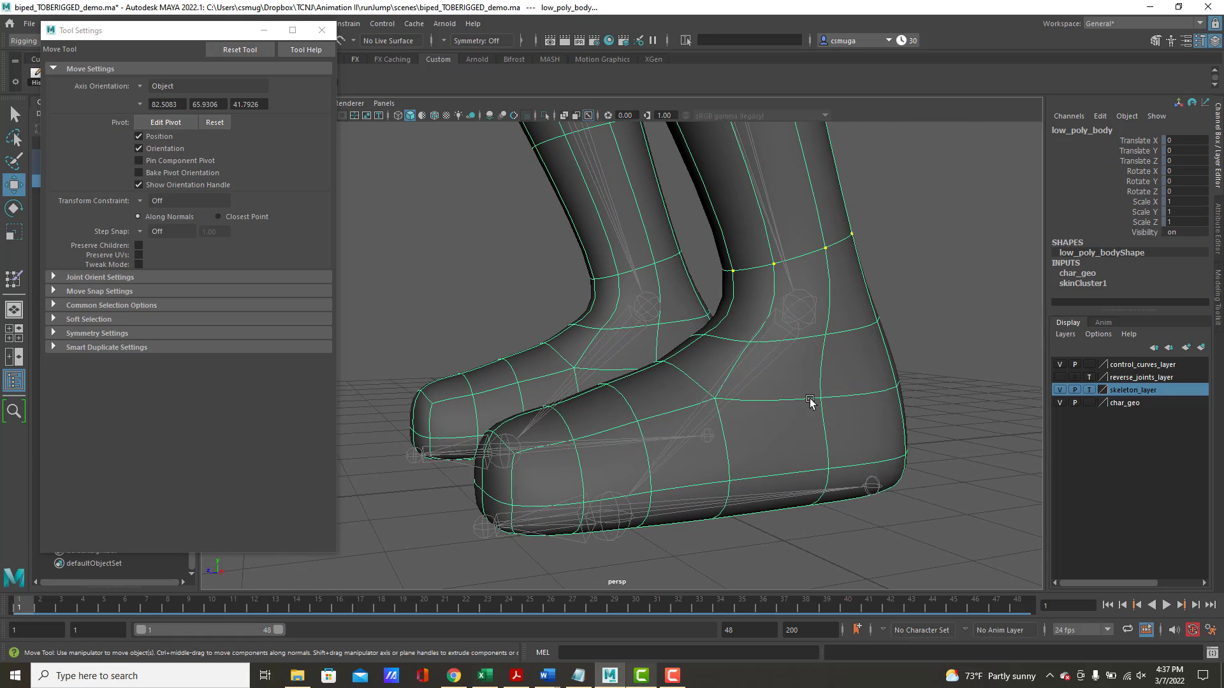
{"action": "left_click_drag", "start_coordinate": [904, 429], "coordinate": [820, 391], "text": "alt"}
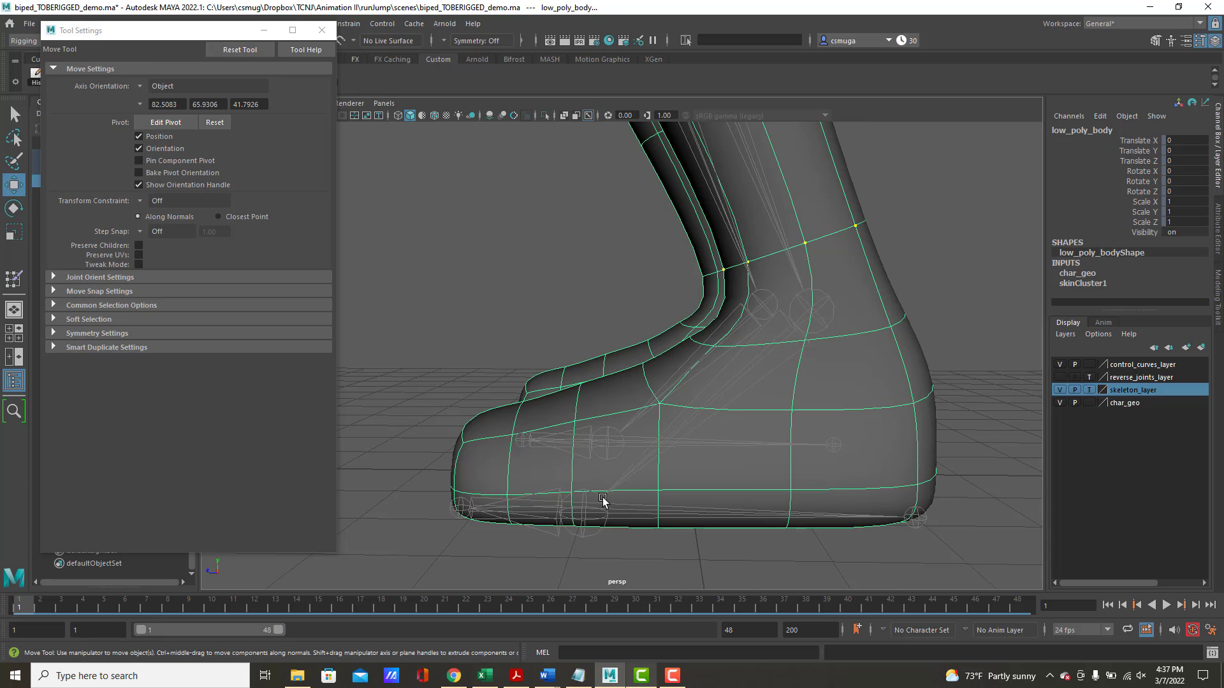
{"action": "right_click_drag", "start_coordinate": [849, 323], "coordinate": [847, 288]}
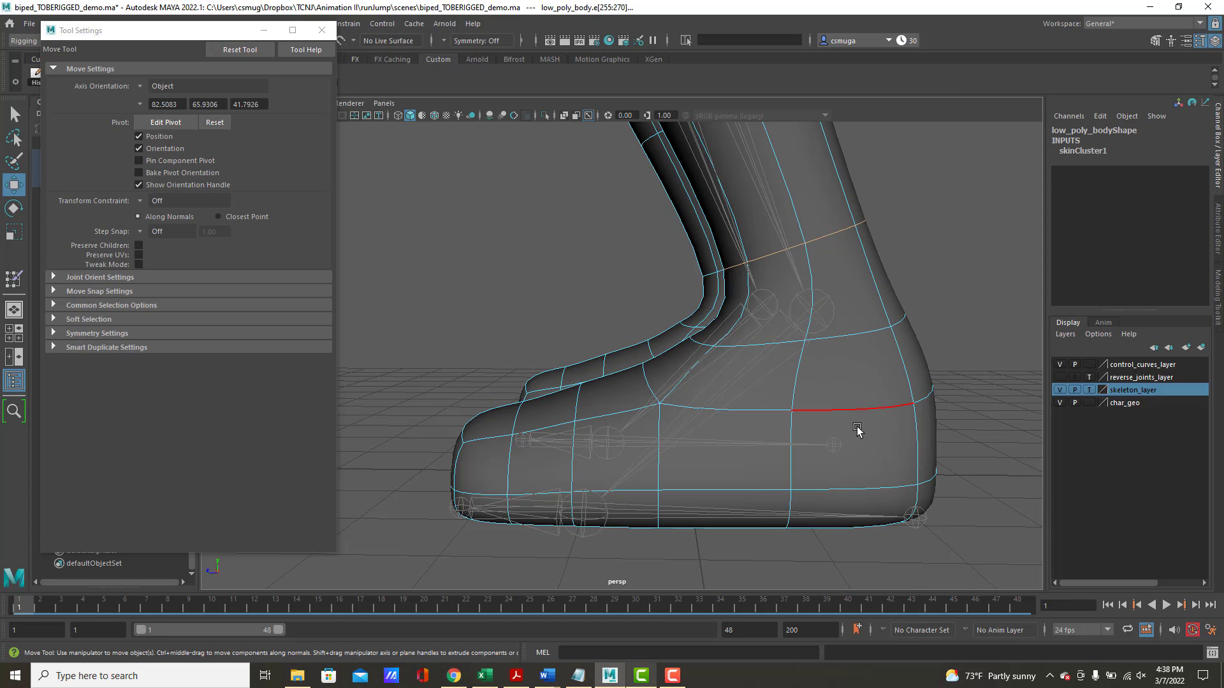
{"action": "right_click_drag", "start_coordinate": [833, 418], "coordinate": [785, 327]}
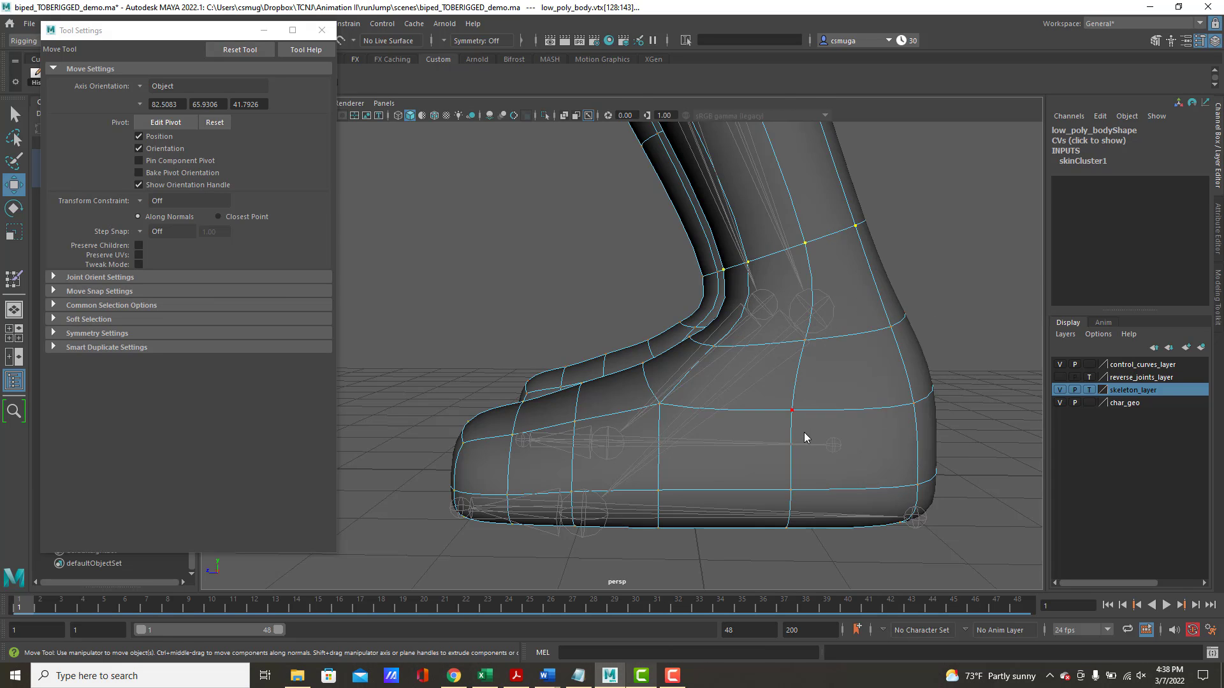
Show the four-view layout and select the heel and midfoot vertices of the feet in the side view.
{"action": "key", "text": "space"}
{"action": "key", "text": "space"}
{"action": "left_click_drag", "start_coordinate": [823, 513], "coordinate": [824, 515]}
{"action": "middle_click_drag", "start_coordinate": [826, 517], "coordinate": [891, 166], "text": "alt"}
{"action": "middle_click_drag", "start_coordinate": [891, 601], "coordinate": [850, 191], "text": "alt"}
{"action": "middle_click_drag", "start_coordinate": [889, 495], "coordinate": [898, 204], "text": "alt"}
{"action": "middle_click_drag", "start_coordinate": [899, 510], "coordinate": [835, 261], "text": "alt"}
{"action": "middle_click_drag", "start_coordinate": [916, 465], "coordinate": [918, 561], "text": "alt"}
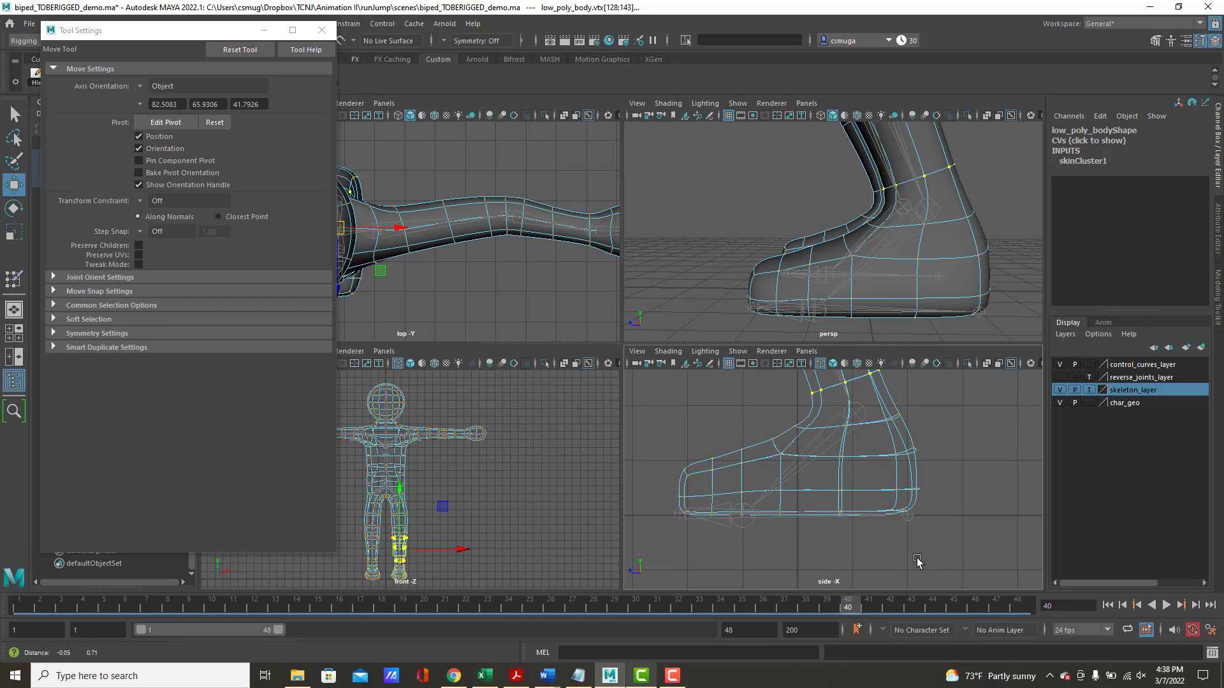
{"action": "left_click_drag", "start_coordinate": [962, 543], "coordinate": [758, 435]}
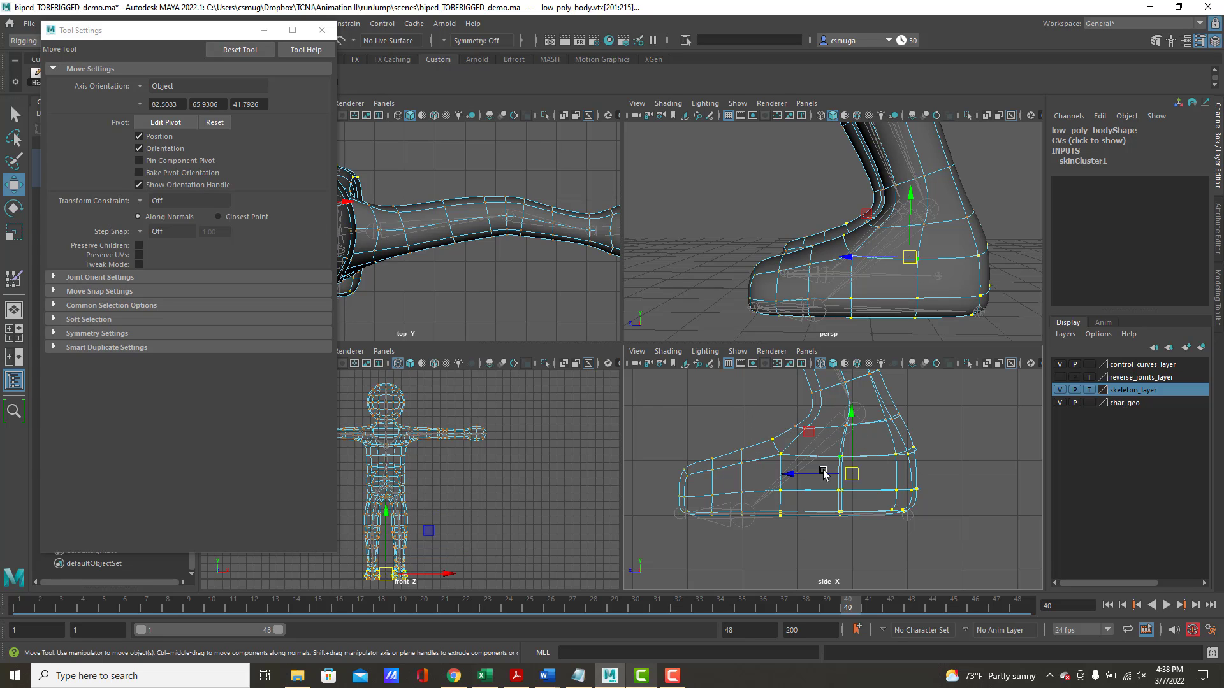
Deselect the right foot's vertices in the front view, keeping only the left foot's heel and midfoot vertices.
{"action": "middle_click_drag", "start_coordinate": [438, 500], "coordinate": [517, 383], "text": "alt"}
{"action": "right_click_drag", "start_coordinate": [475, 428], "coordinate": [778, 468], "text": "alt"}
{"action": "middle_click_drag", "start_coordinate": [599, 451], "coordinate": [386, 573], "text": "alt"}
{"action": "left_click_drag", "start_coordinate": [474, 441], "coordinate": [600, 546]}
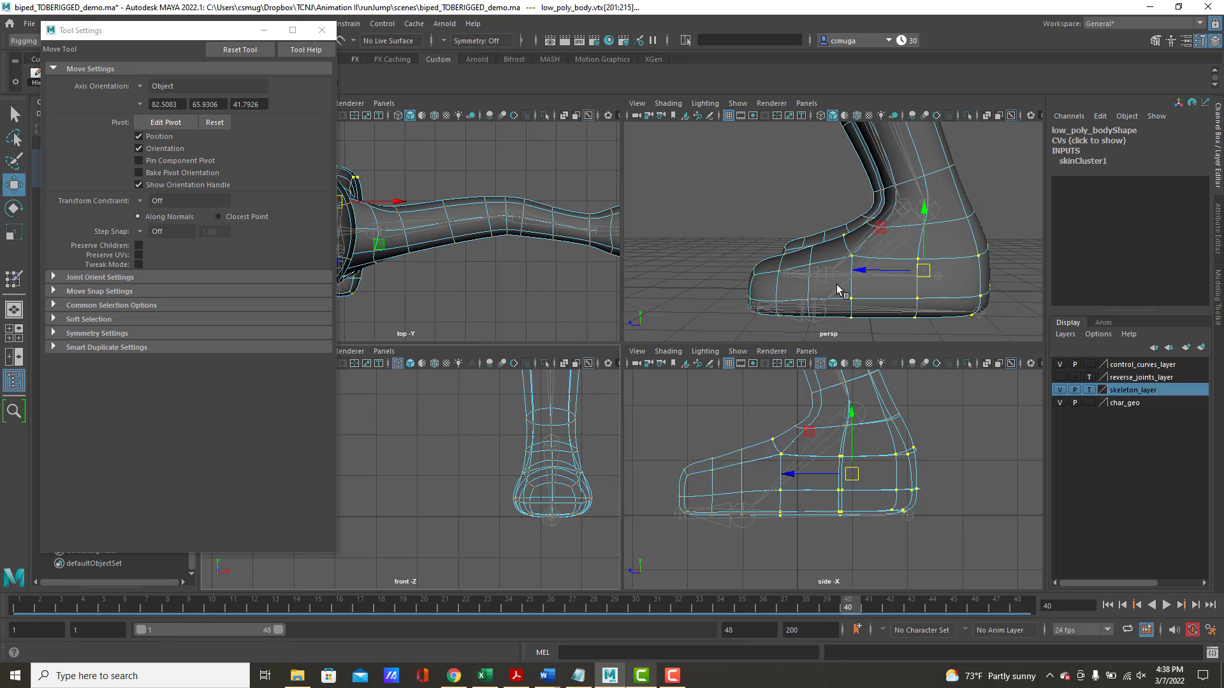
With Paint Skin Weights, flood the selected heel and midfoot vertices with LF_ankle_JT influence at value 1.
{"action": "mouse_move", "coordinate": [837, 291]}
{"action": "left_mouse_down", "text": "alt"}
{"action": "mouse_move", "coordinate": [1016, 293]}
{"action": "mouse_move", "coordinate": [824, 283]}
{"action": "left_mouse_up", "text": "alt"}
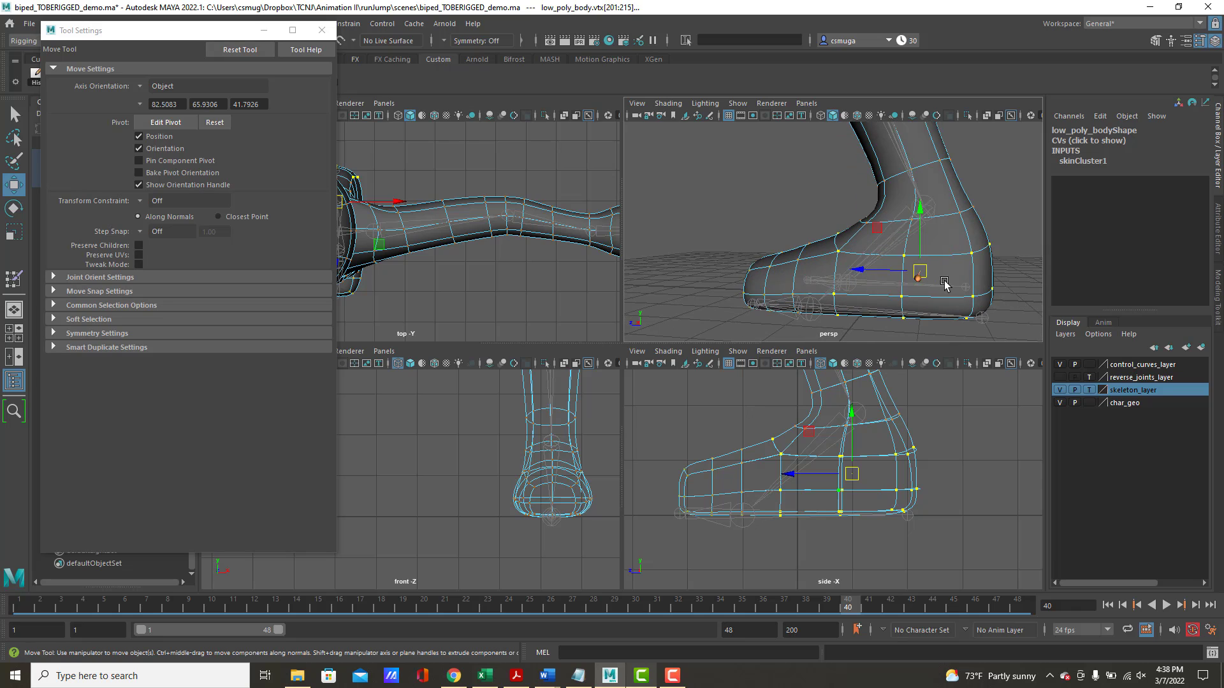
{"action": "right_click", "coordinate": [959, 273]}
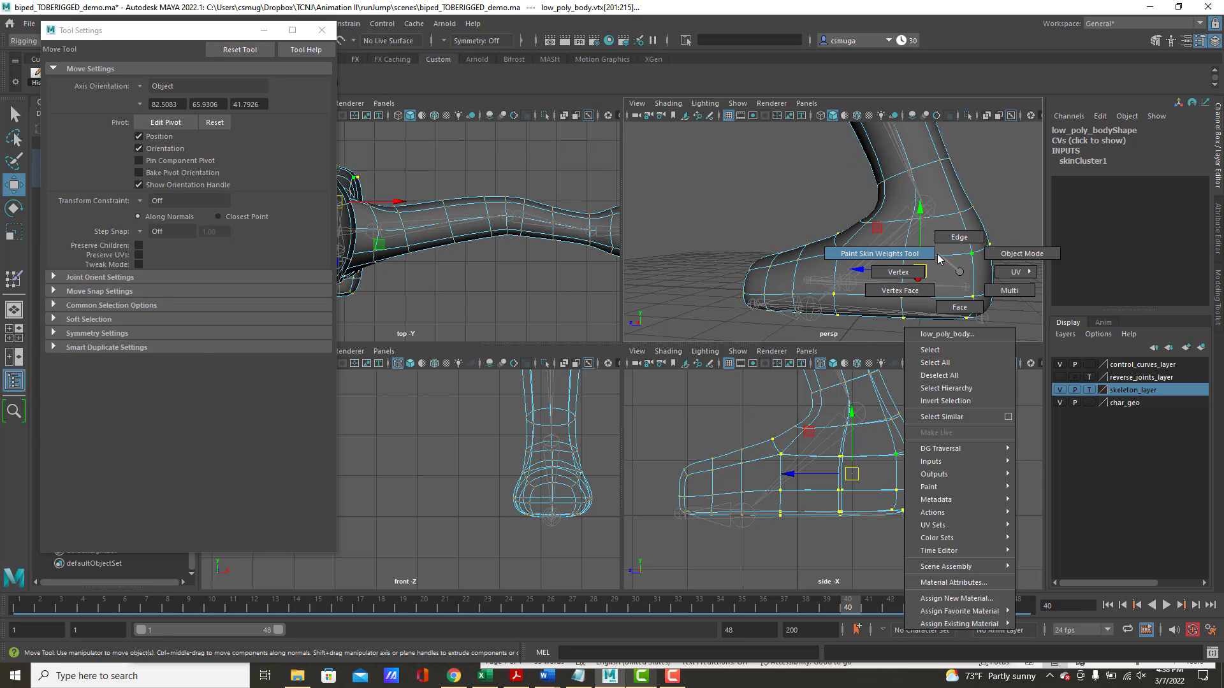
{"action": "left_click", "coordinate": [879, 254]}
{"action": "left_click", "coordinate": [153, 173]}
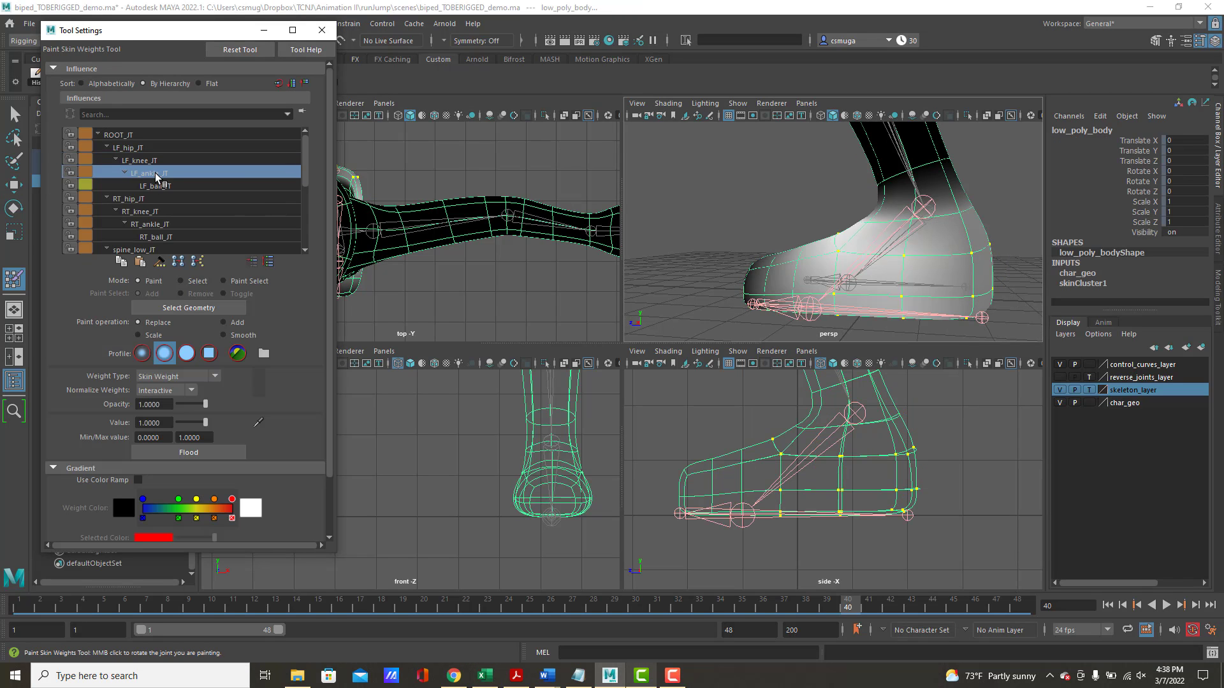
{"action": "left_click", "coordinate": [221, 460]}
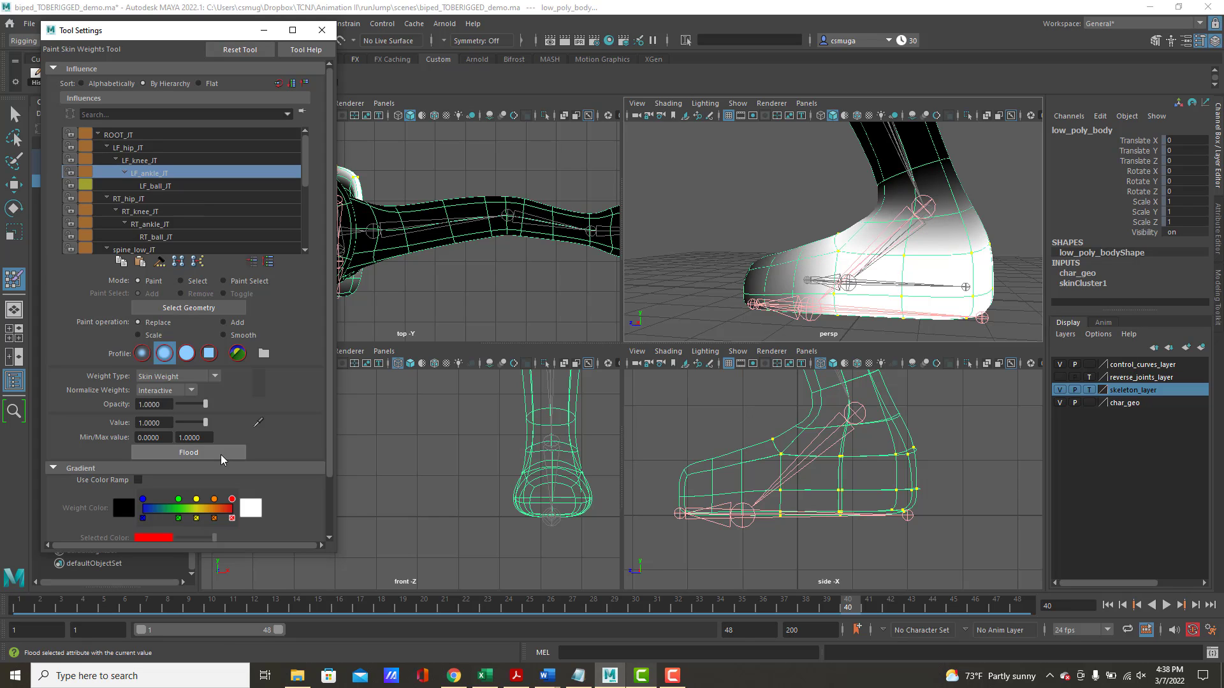
Select the toe vertices in the side view and remove the right foot's vertices from the selection in the front view.
{"action": "key", "text": "q"}
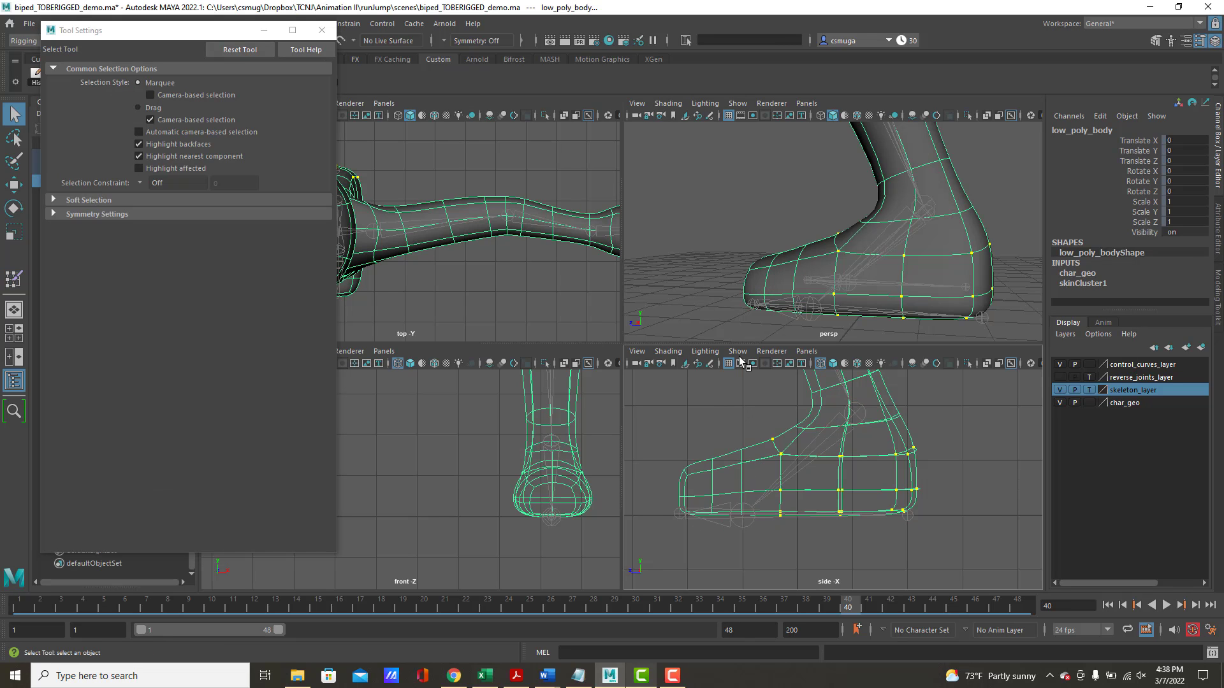
{"action": "right_click_drag", "start_coordinate": [724, 465], "coordinate": [662, 324]}
{"action": "left_click_drag", "start_coordinate": [650, 408], "coordinate": [728, 572]}
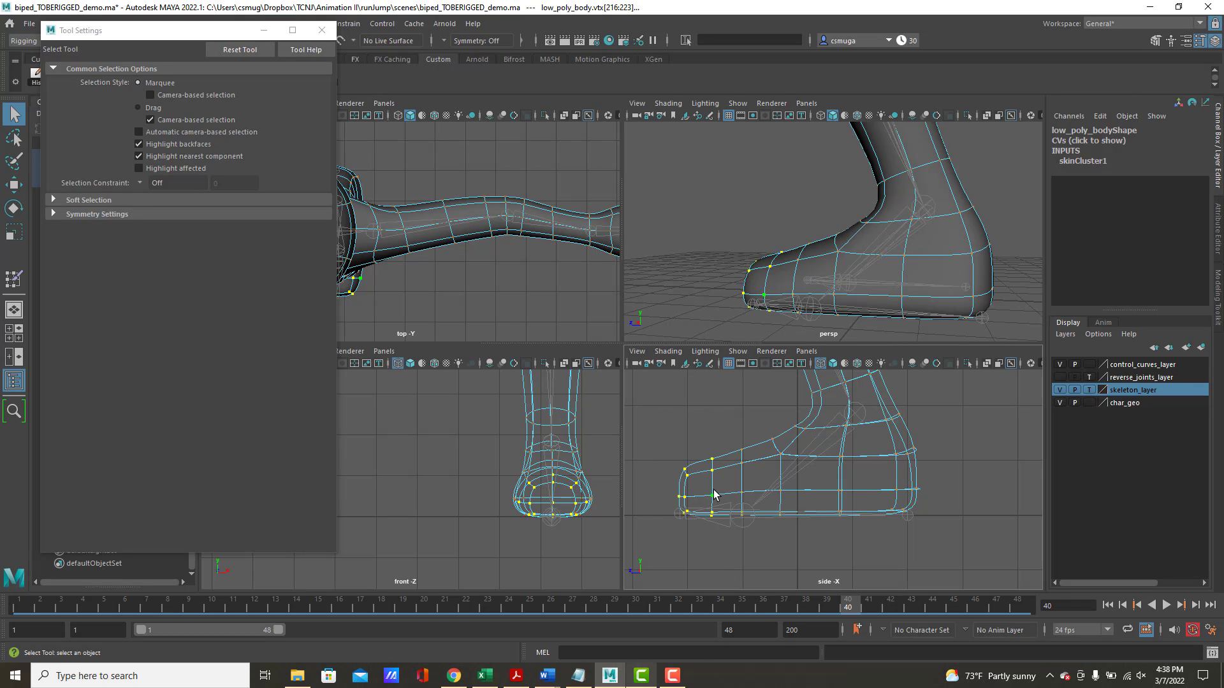
{"action": "scroll", "coordinate": [539, 468], "scroll_direction": "down", "scroll_amount": 5}
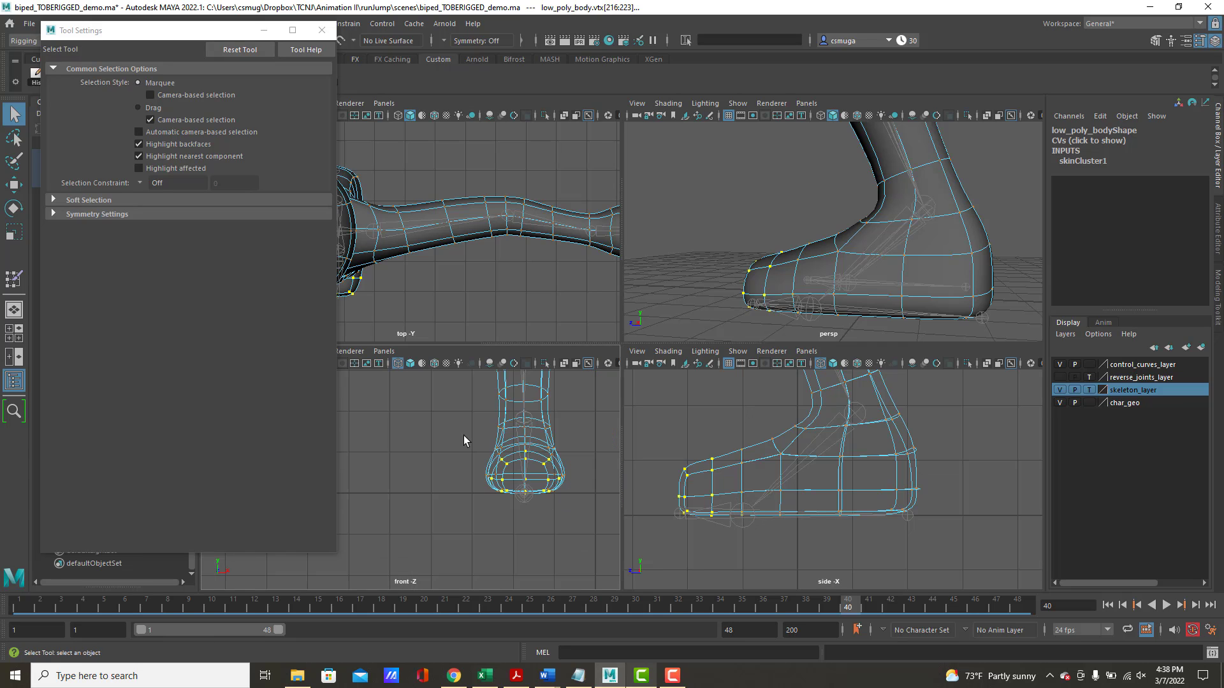
{"action": "middle_click_drag", "start_coordinate": [505, 482], "coordinate": [526, 458], "text": "alt"}
{"action": "right_click_drag", "start_coordinate": [474, 463], "coordinate": [570, 488], "text": "alt"}
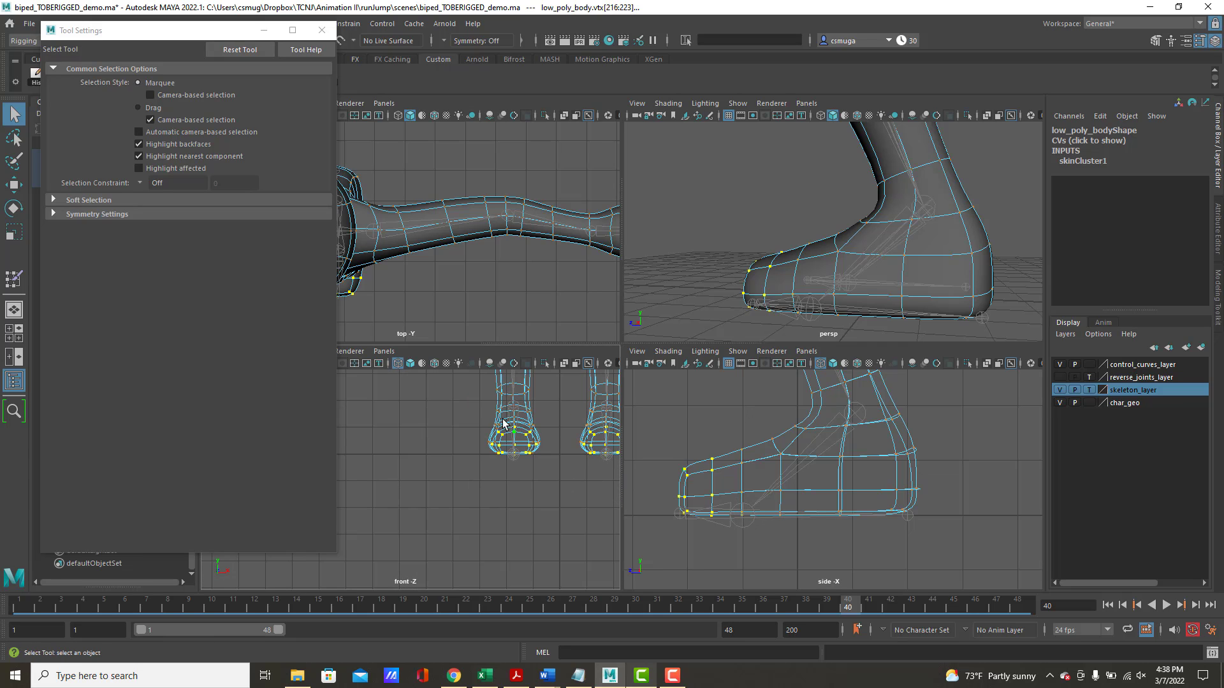
{"action": "left_click_drag", "start_coordinate": [472, 416], "coordinate": [549, 481], "text": "ctrl"}
With Paint Skin Weights, flood the selected left toe vertices with LF_ball_JT influence at value 1.
{"action": "right_click_drag", "start_coordinate": [711, 478], "coordinate": [647, 301]}
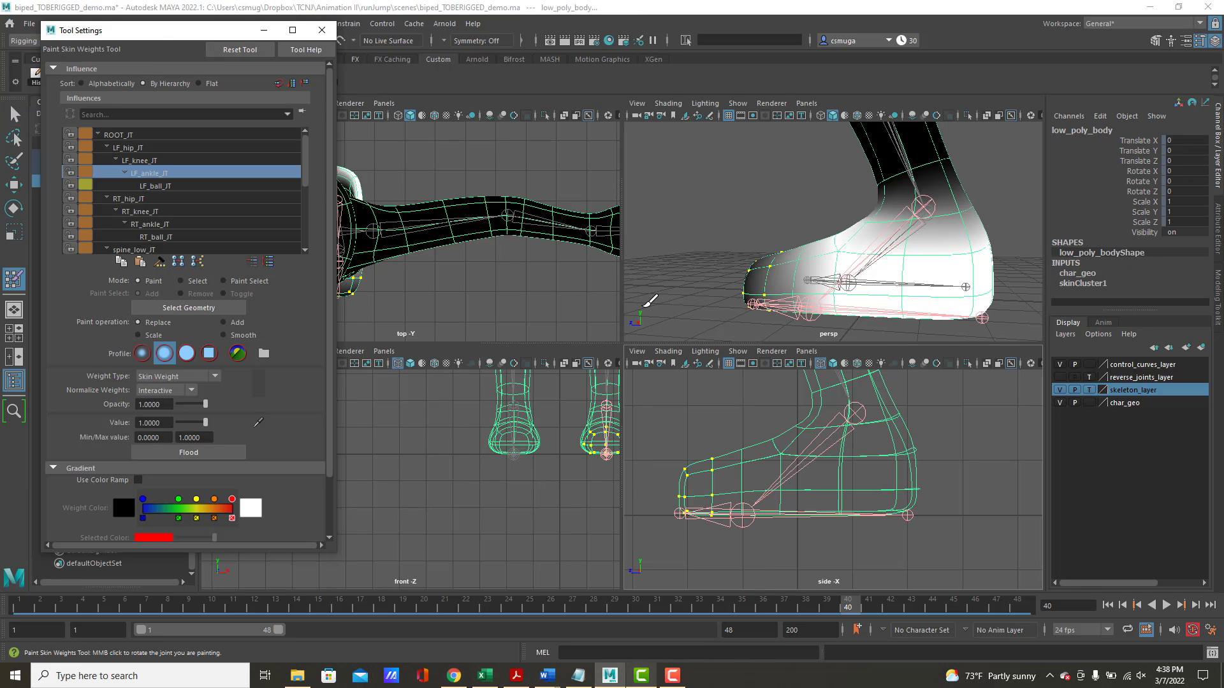
{"action": "left_click", "coordinate": [157, 187]}
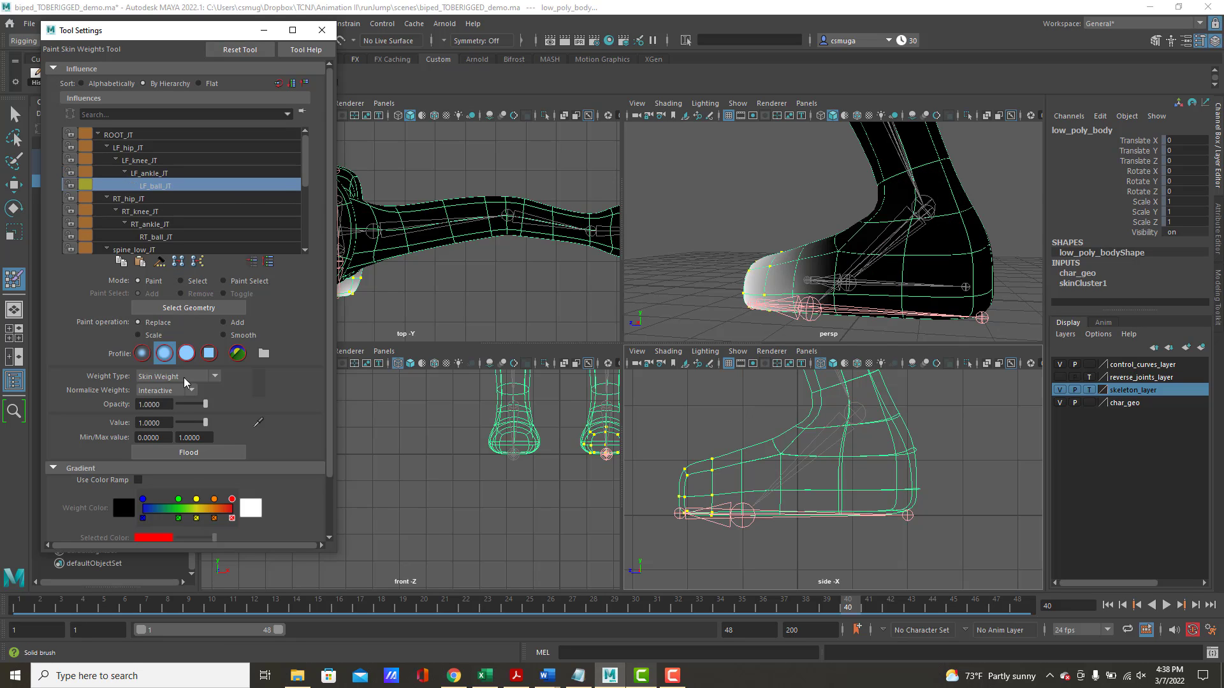
{"action": "left_click", "coordinate": [188, 453]}
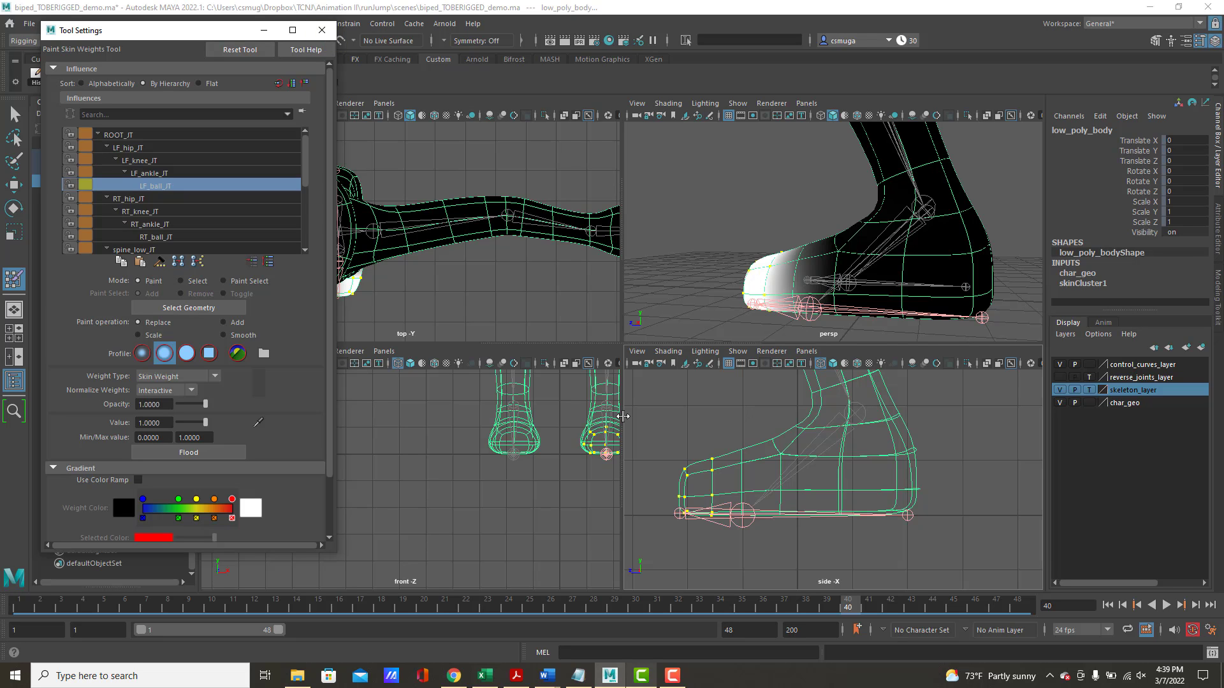
Exit weight painting and set skeleton_layer to normal display so that its joints are selectable.
{"action": "key", "text": "w"}
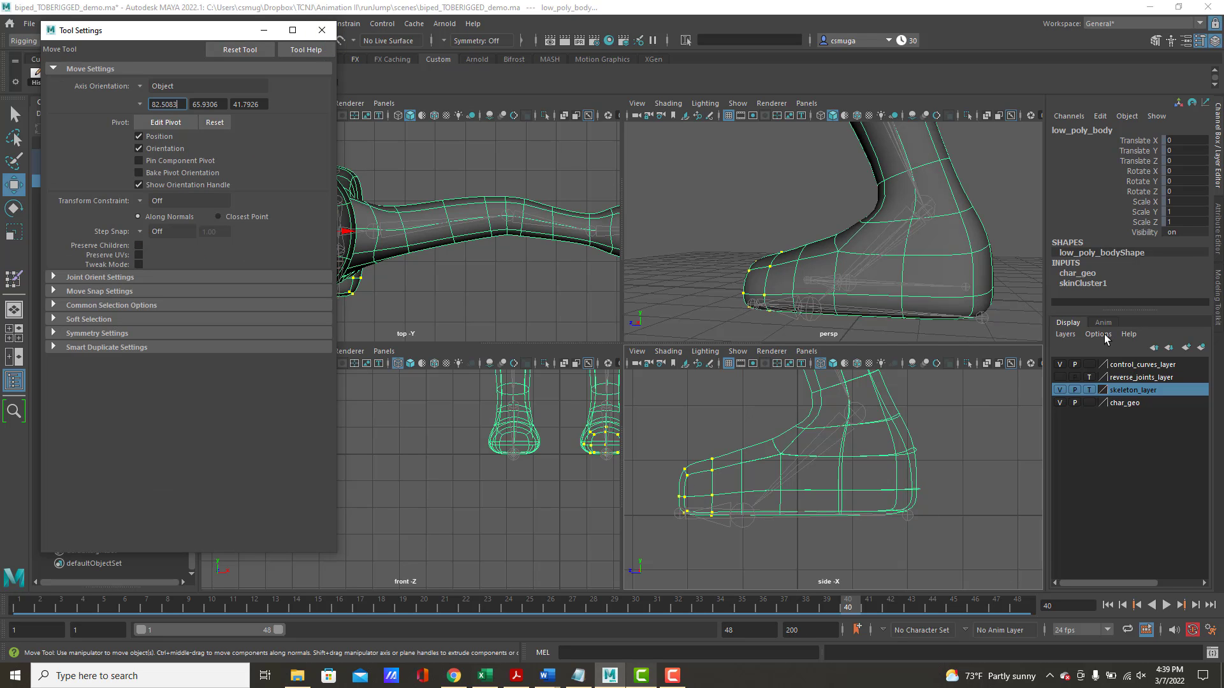
{"action": "left_click", "coordinate": [1089, 390]}
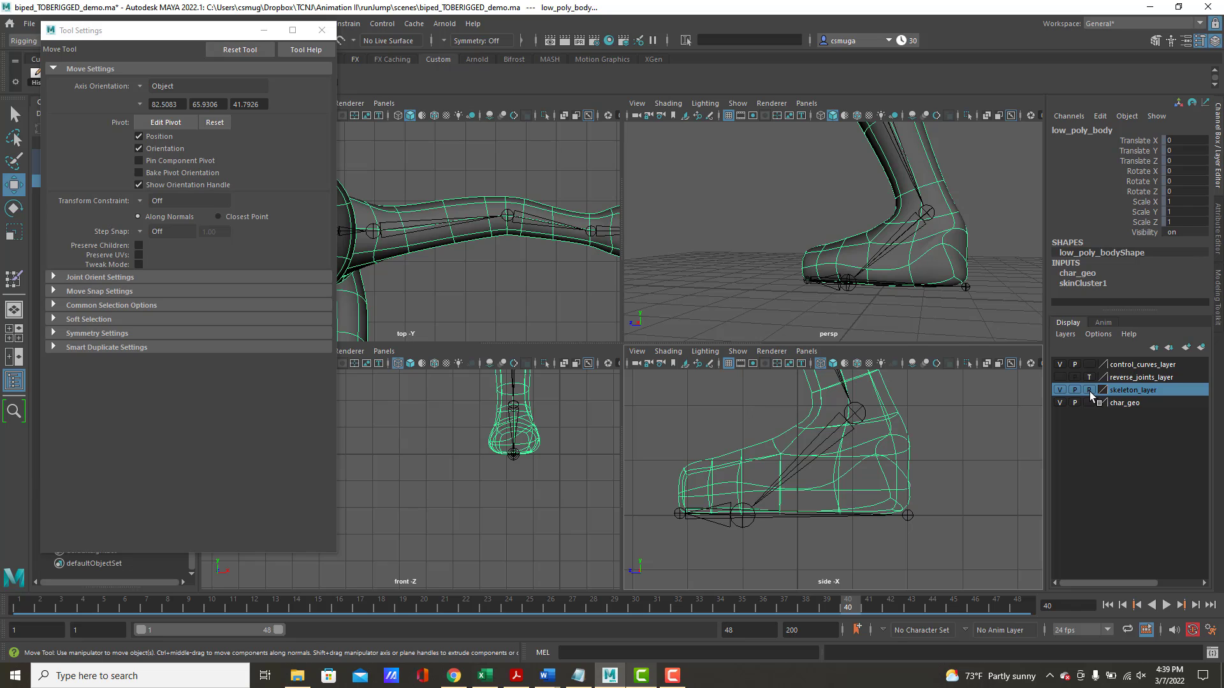
{"action": "left_click", "coordinate": [1089, 391]}
Return the timeline to frame 1 and maximize the perspective view on the character's legs.
{"action": "left_click_drag", "start_coordinate": [951, 258], "coordinate": [1102, 285], "text": "alt"}
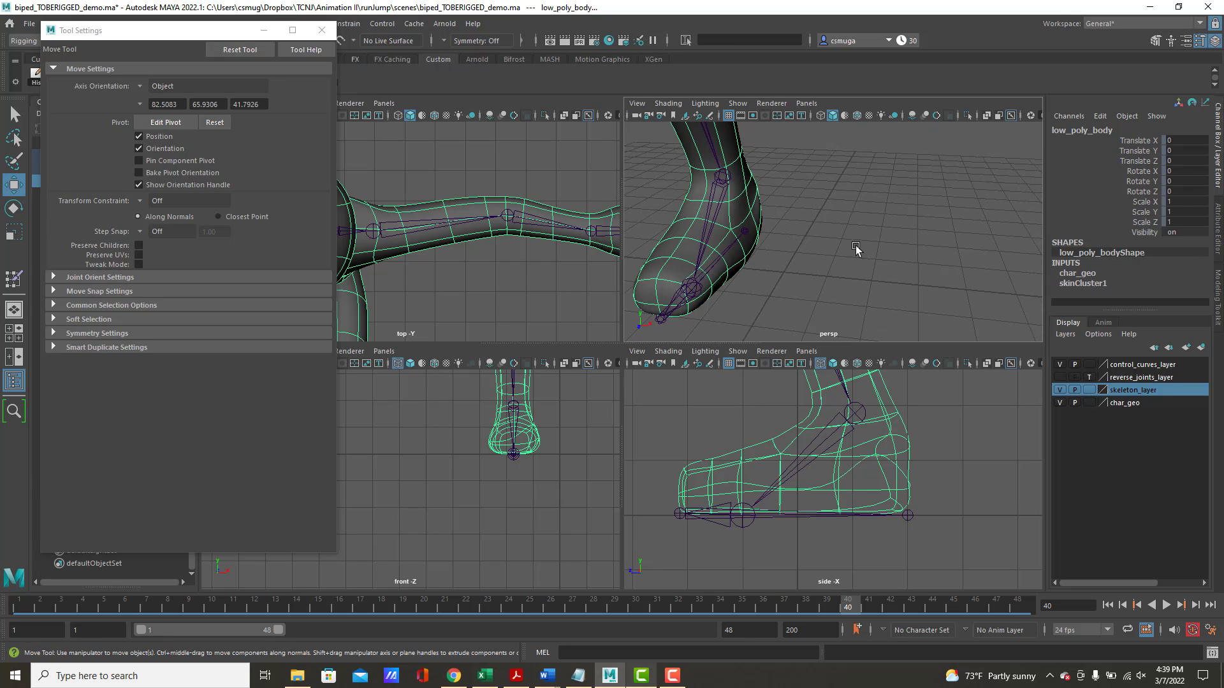
{"action": "left_click_drag", "start_coordinate": [854, 250], "coordinate": [961, 342], "text": "alt"}
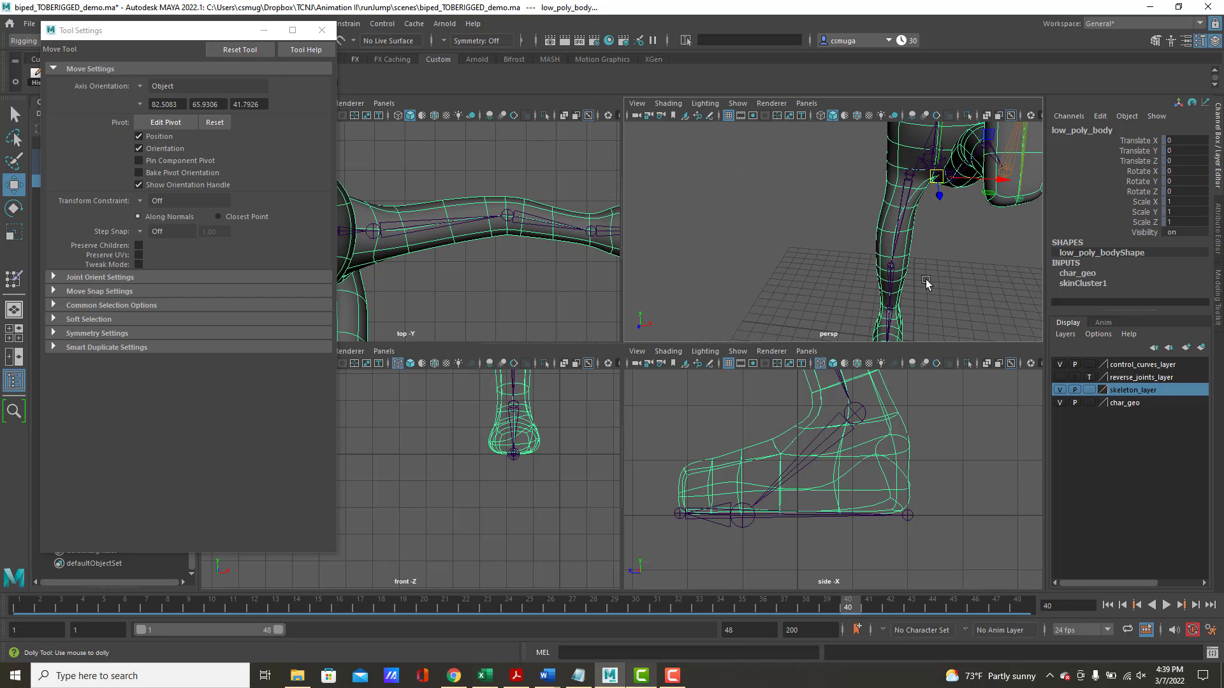
{"action": "key", "text": "f"}
{"action": "left_click", "coordinate": [2, 602]}
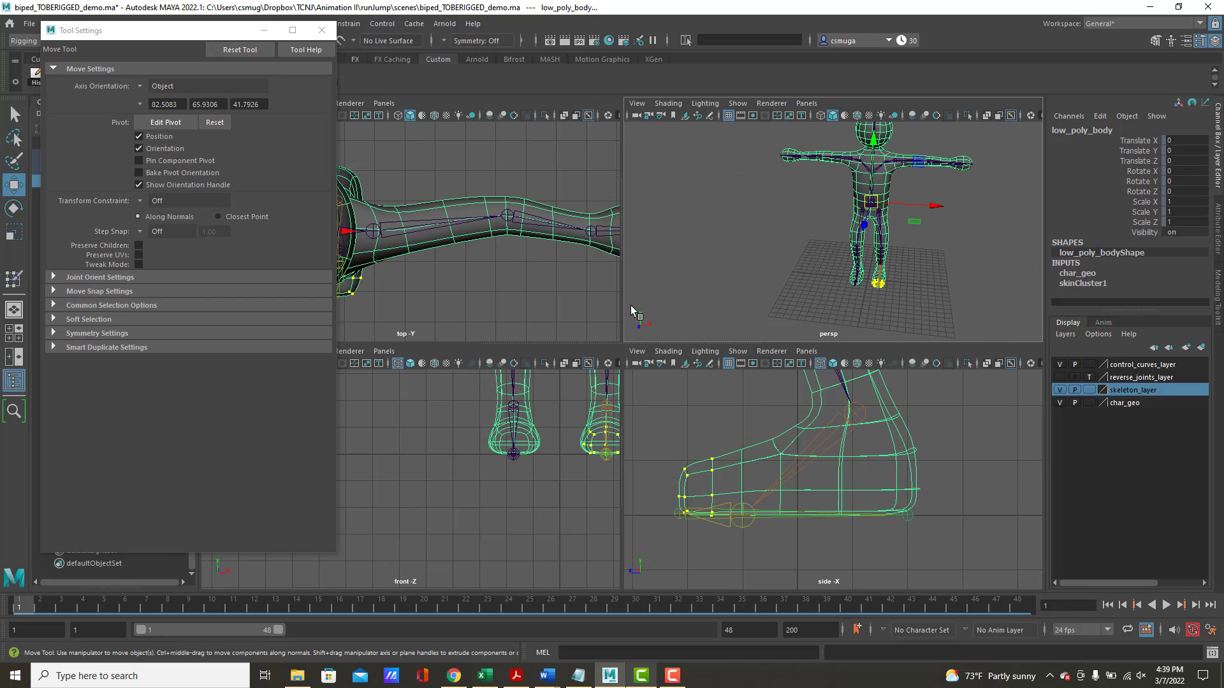
{"action": "left_click_drag", "start_coordinate": [954, 226], "coordinate": [884, 226], "text": "alt"}
{"action": "scroll", "coordinate": [905, 226], "scroll_direction": "up", "scroll_amount": 5}
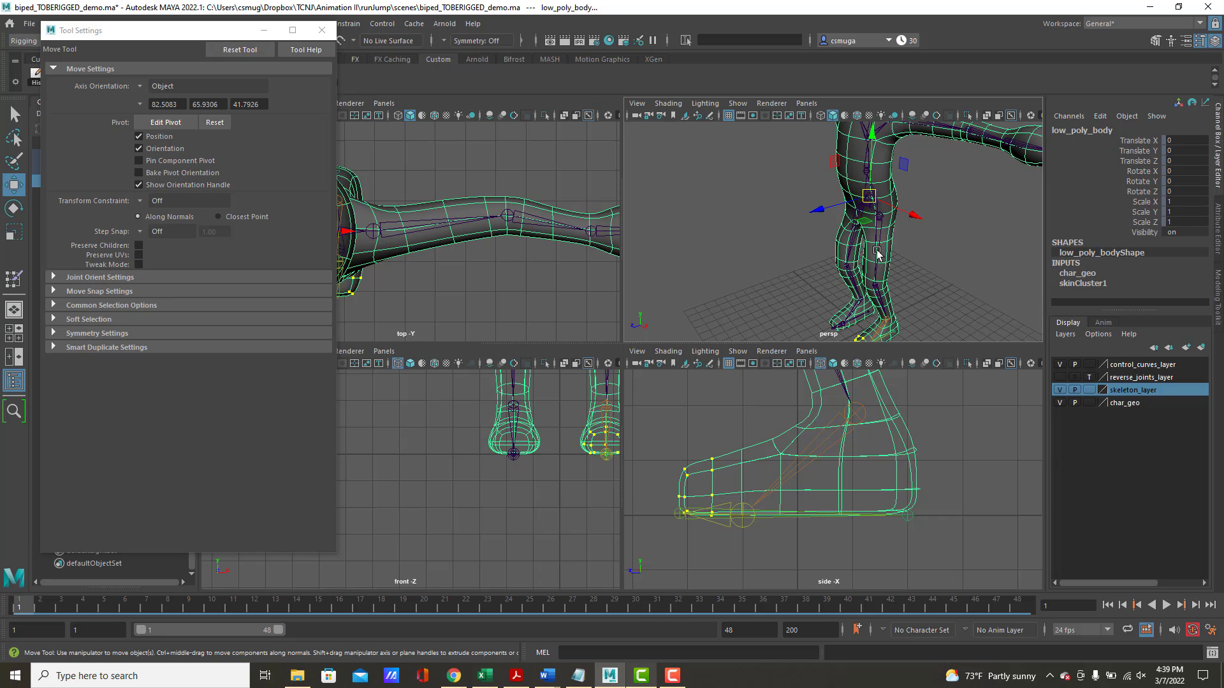
{"action": "key", "text": "space"}
{"action": "middle_click_drag", "start_coordinate": [770, 406], "coordinate": [839, 244], "text": "alt"}
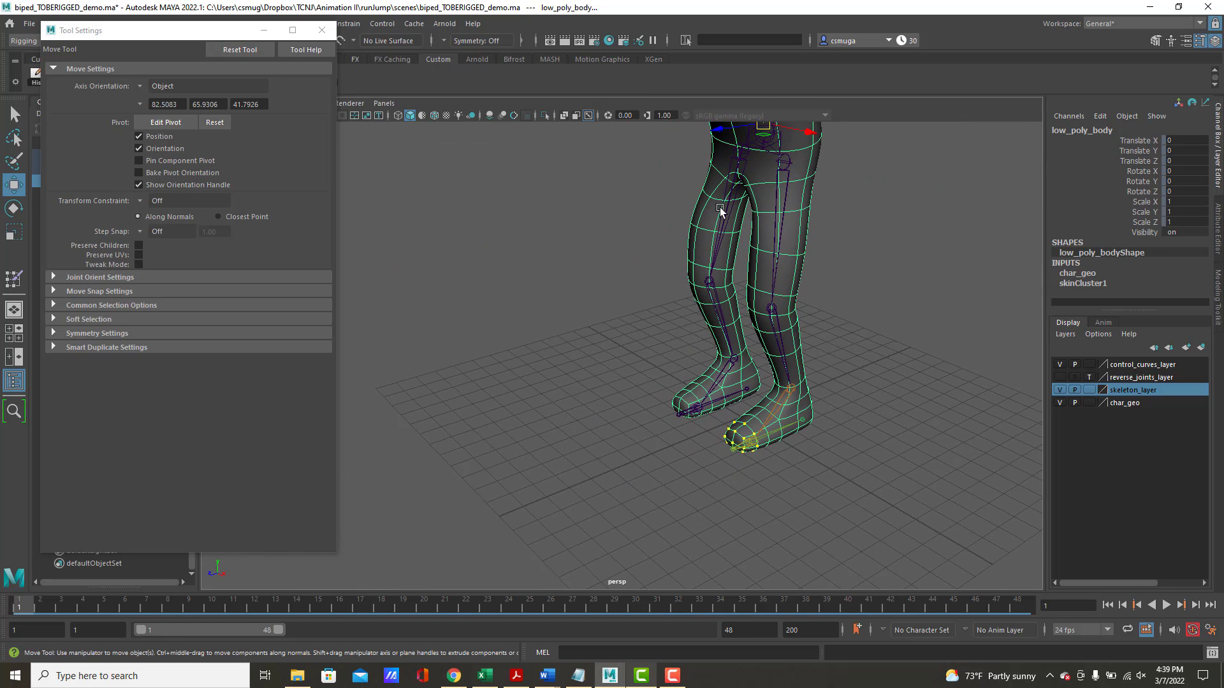
Delete the animation keys of the left hip joint at frames 12 and 1.
{"action": "left_click", "coordinate": [782, 167]}
{"action": "left_click", "coordinate": [832, 190]}
{"action": "left_click", "coordinate": [793, 163]}
{"action": "left_click", "coordinate": [794, 178]}
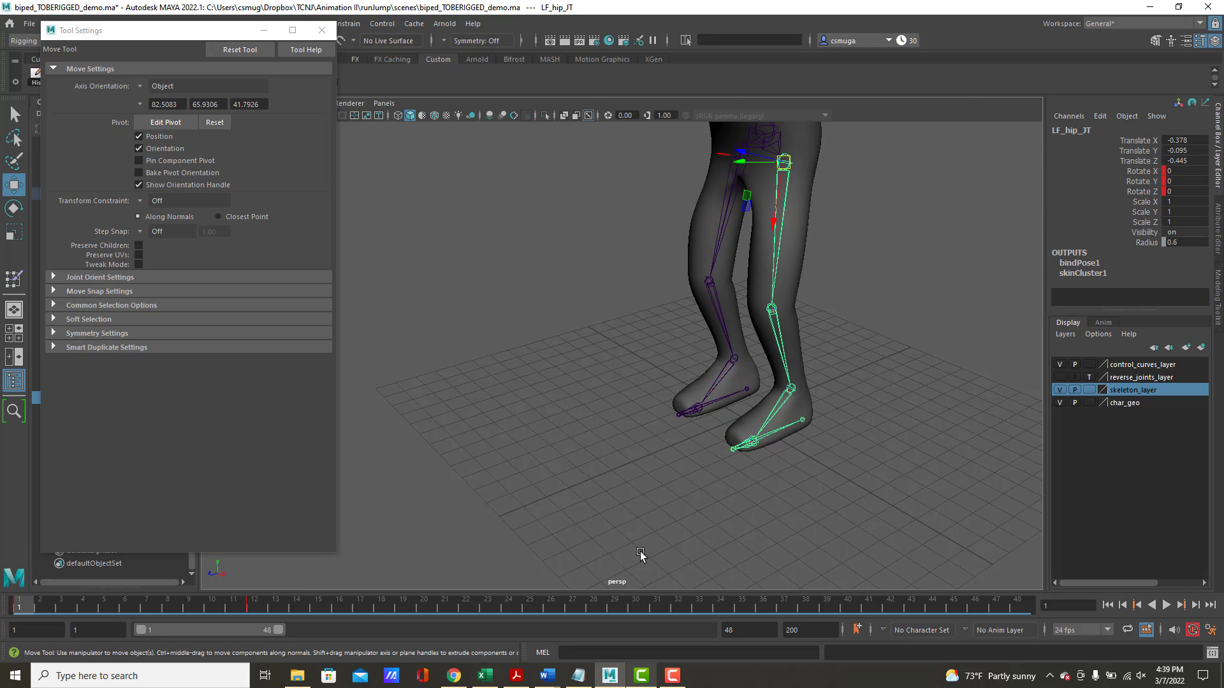
{"action": "left_click", "coordinate": [254, 606]}
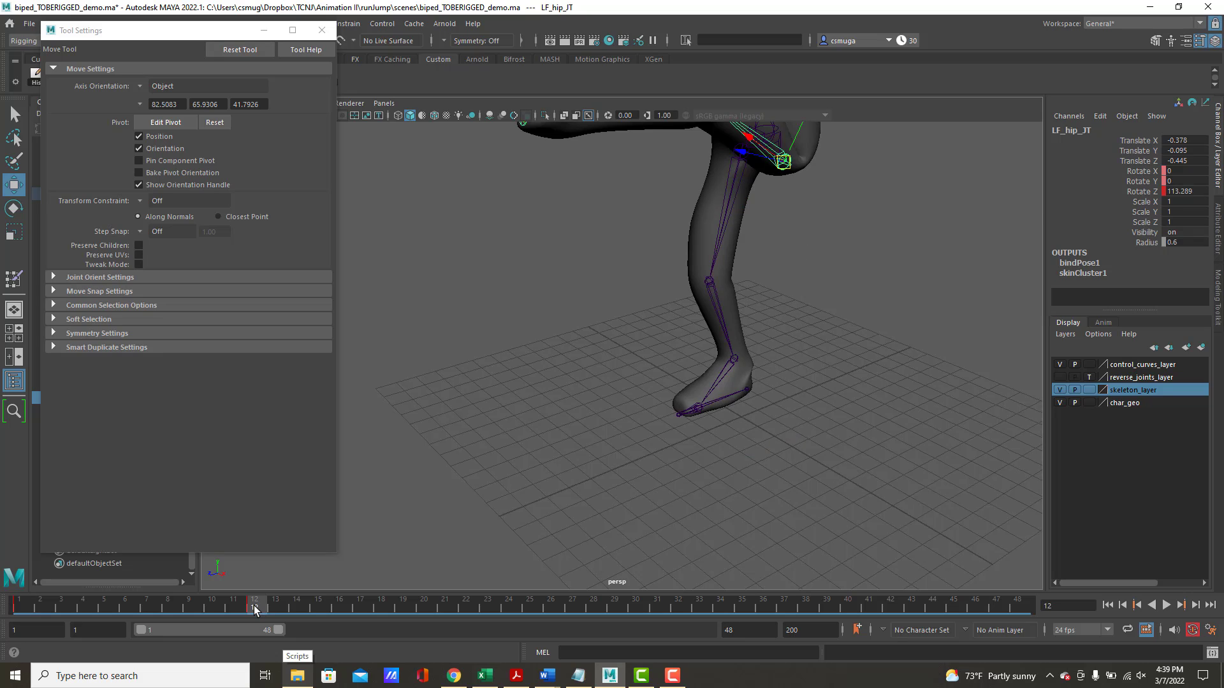
{"action": "right_click", "coordinate": [255, 606]}
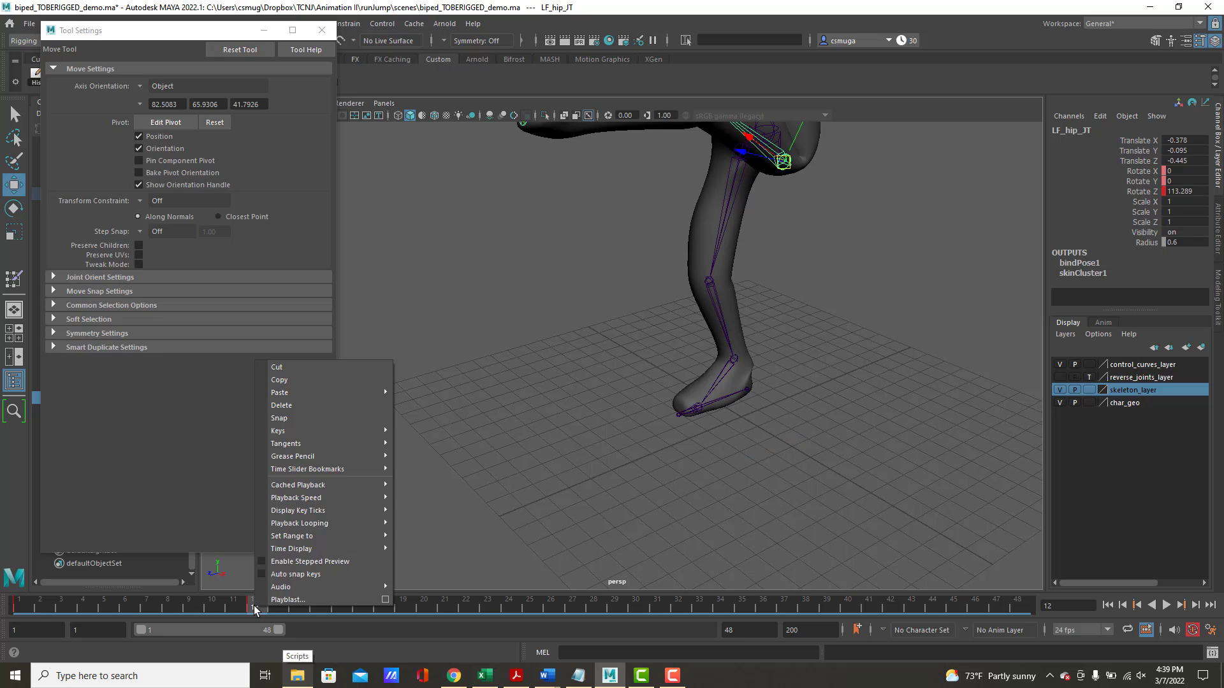
{"action": "left_click", "coordinate": [281, 405]}
{"action": "left_click", "coordinate": [19, 606]}
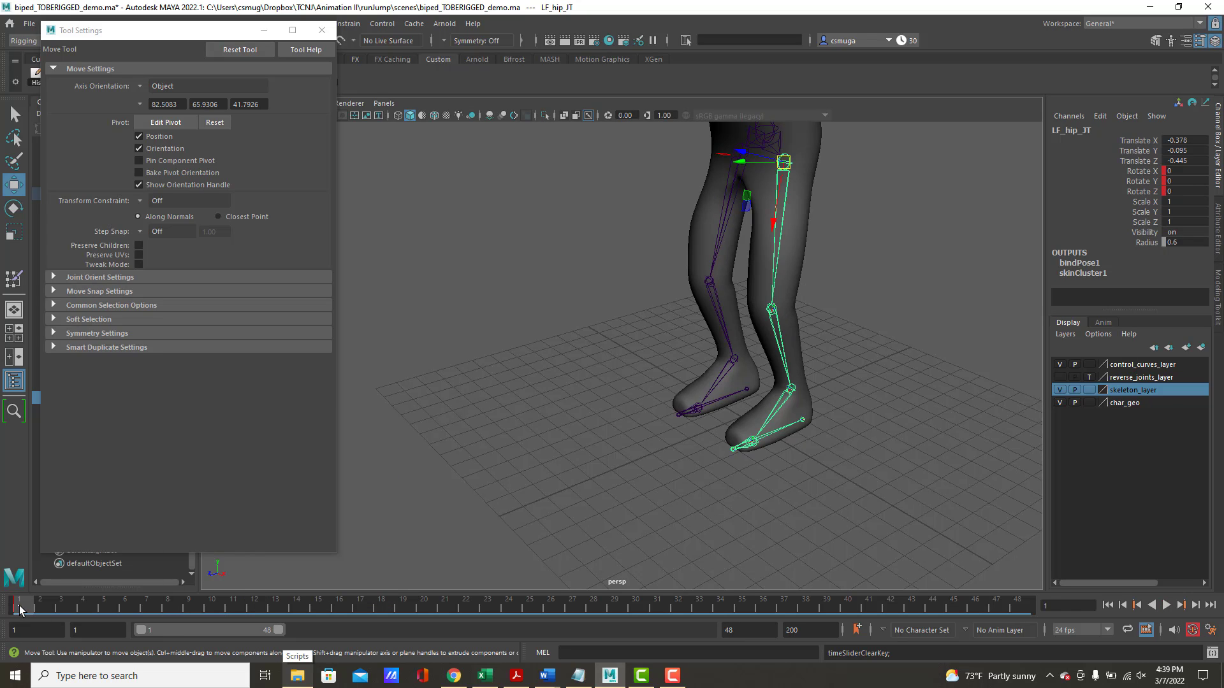
{"action": "right_click", "coordinate": [20, 607]}
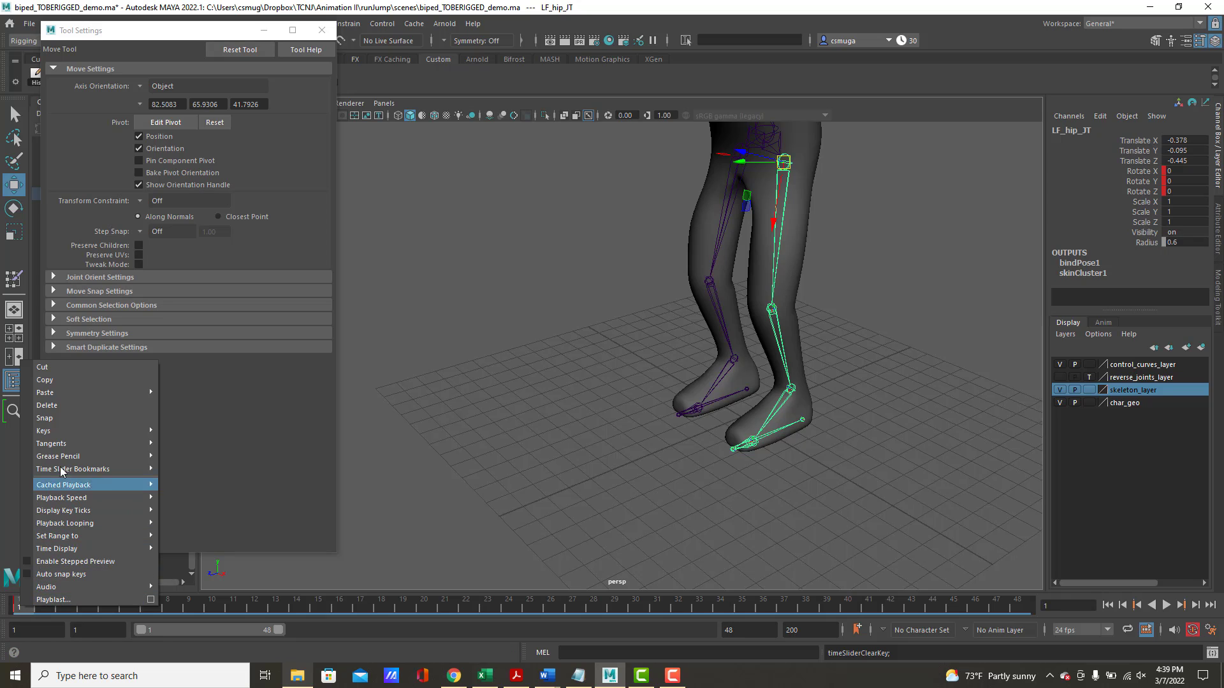
{"action": "left_click", "coordinate": [46, 405]}
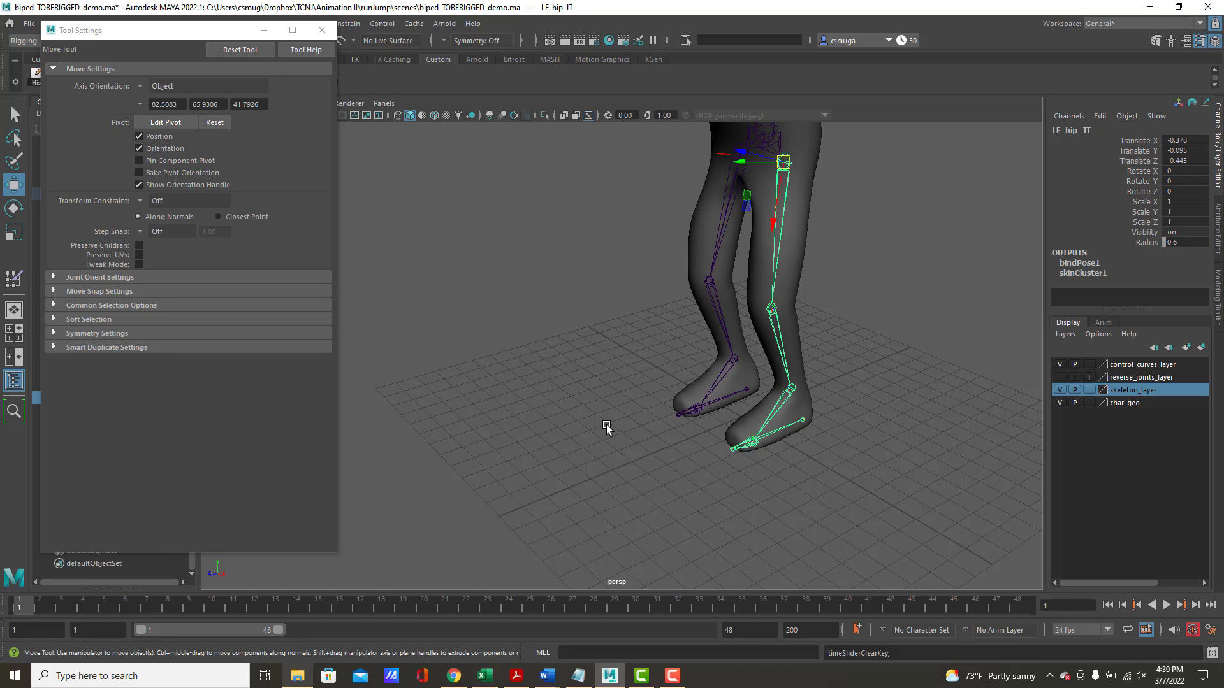
Test-rotate the left knee joint about its Z axis to check the deformation, and undo the rotation.
{"action": "left_click", "coordinate": [713, 332]}
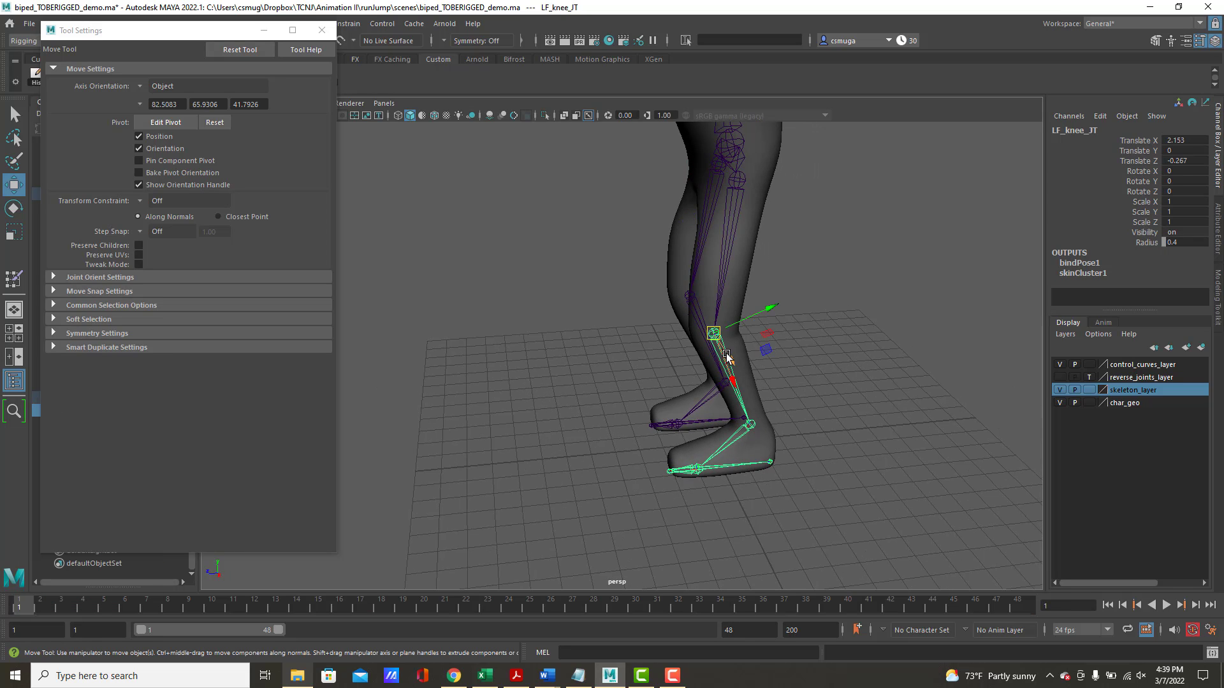
{"action": "key", "text": "e"}
{"action": "left_click_drag", "start_coordinate": [751, 292], "coordinate": [728, 310]}
{"action": "key", "text": "ctrl+z"}
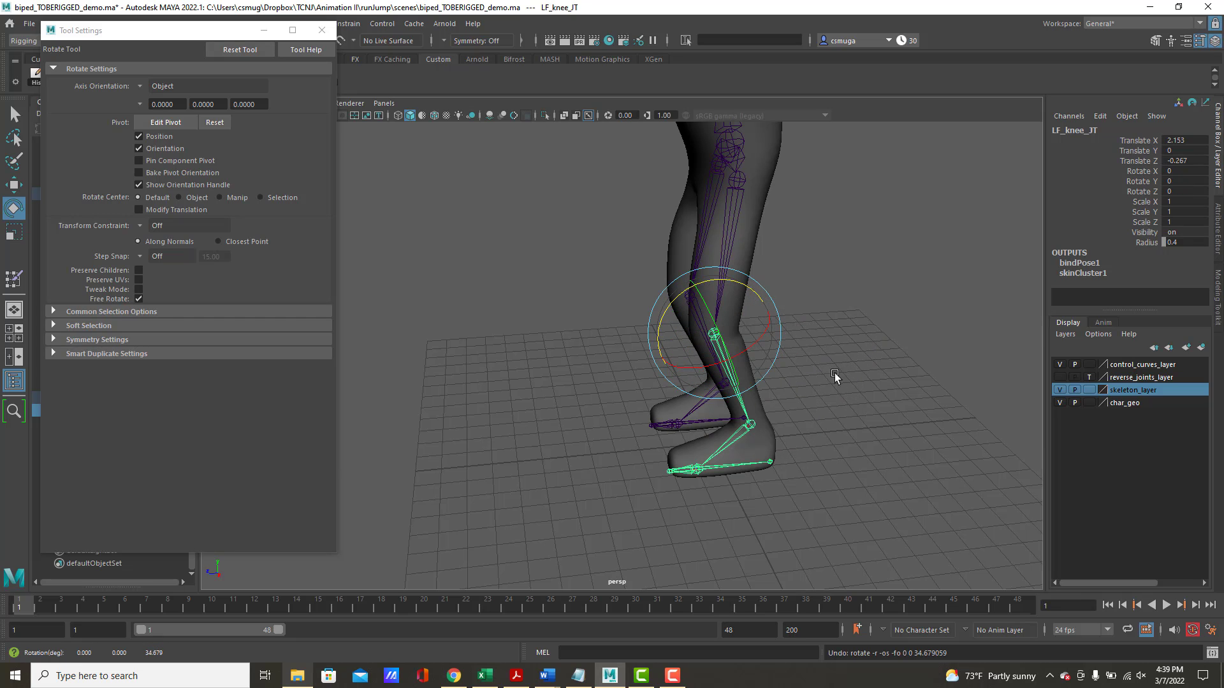
Select both knee joints and bend the lower legs backward to about 81 degrees in Rotate Z.
{"action": "left_click_drag", "start_coordinate": [868, 388], "coordinate": [808, 382], "text": "alt"}
{"action": "left_click", "coordinate": [660, 359]}
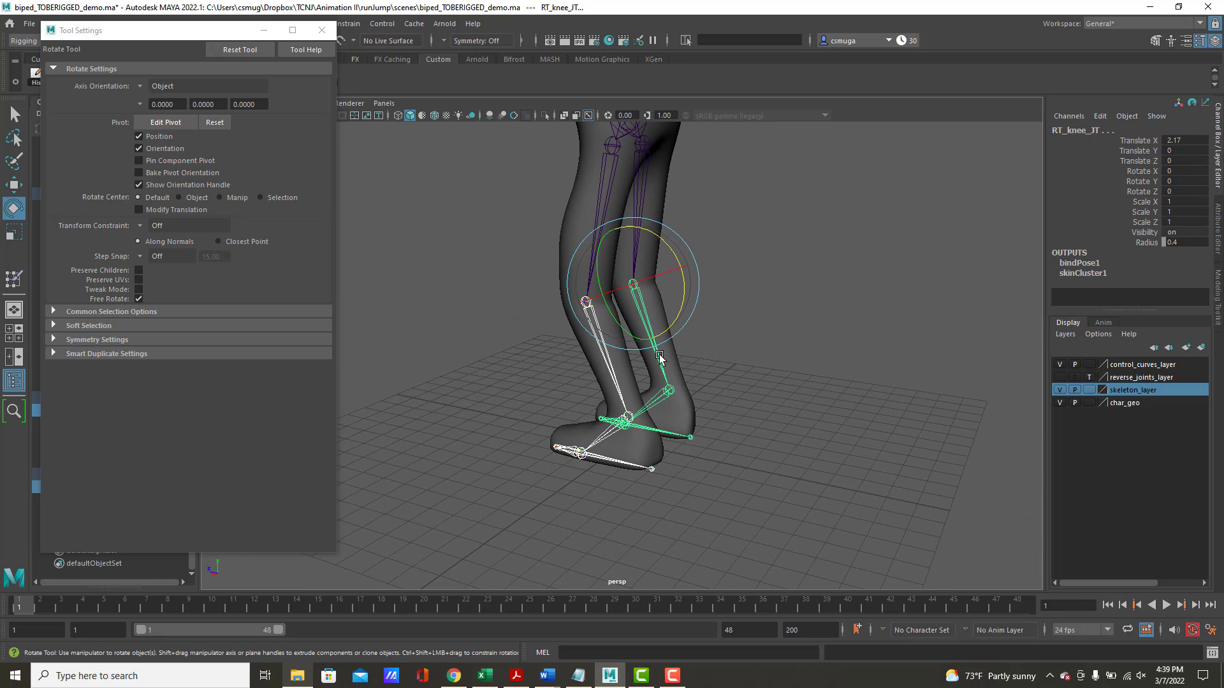
{"action": "left_click_drag", "start_coordinate": [674, 355], "coordinate": [577, 342], "text": "alt"}
{"action": "right_click_drag", "start_coordinate": [577, 342], "coordinate": [736, 224], "text": "alt"}
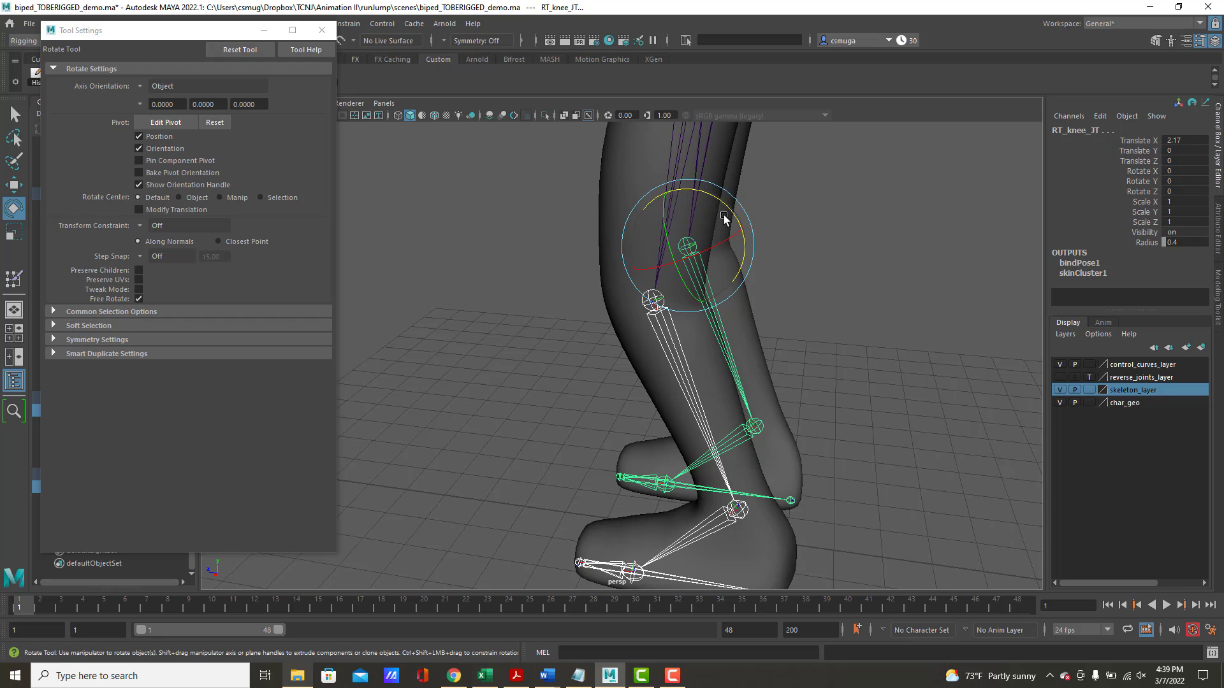
{"action": "left_click_drag", "start_coordinate": [726, 210], "coordinate": [631, 165]}
Deselect the joints, hide skeleton_layer and examine the deformation of both bent knees from several sides.
{"action": "left_click", "coordinate": [757, 396]}
{"action": "left_click_drag", "start_coordinate": [715, 401], "coordinate": [1015, 367], "text": "alt"}
{"action": "left_click", "coordinate": [1059, 390]}
{"action": "left_click_drag", "start_coordinate": [950, 341], "coordinate": [665, 348], "text": "alt"}
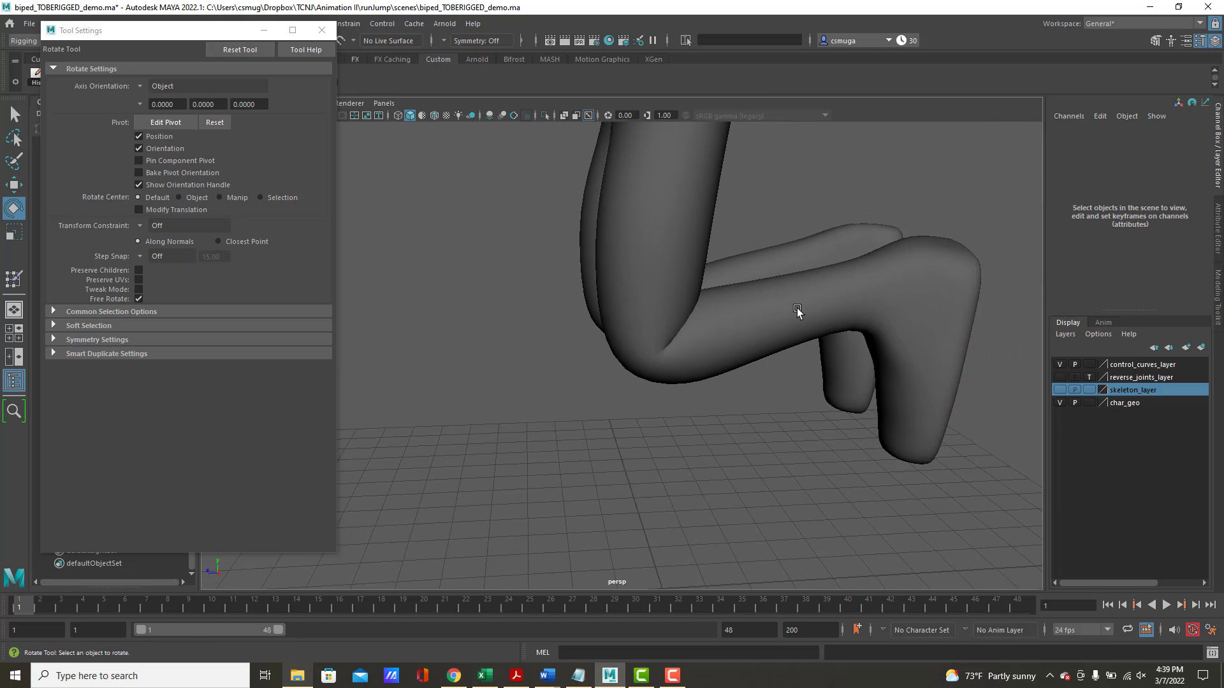
{"action": "left_click_drag", "start_coordinate": [800, 314], "coordinate": [513, 300], "text": "alt"}
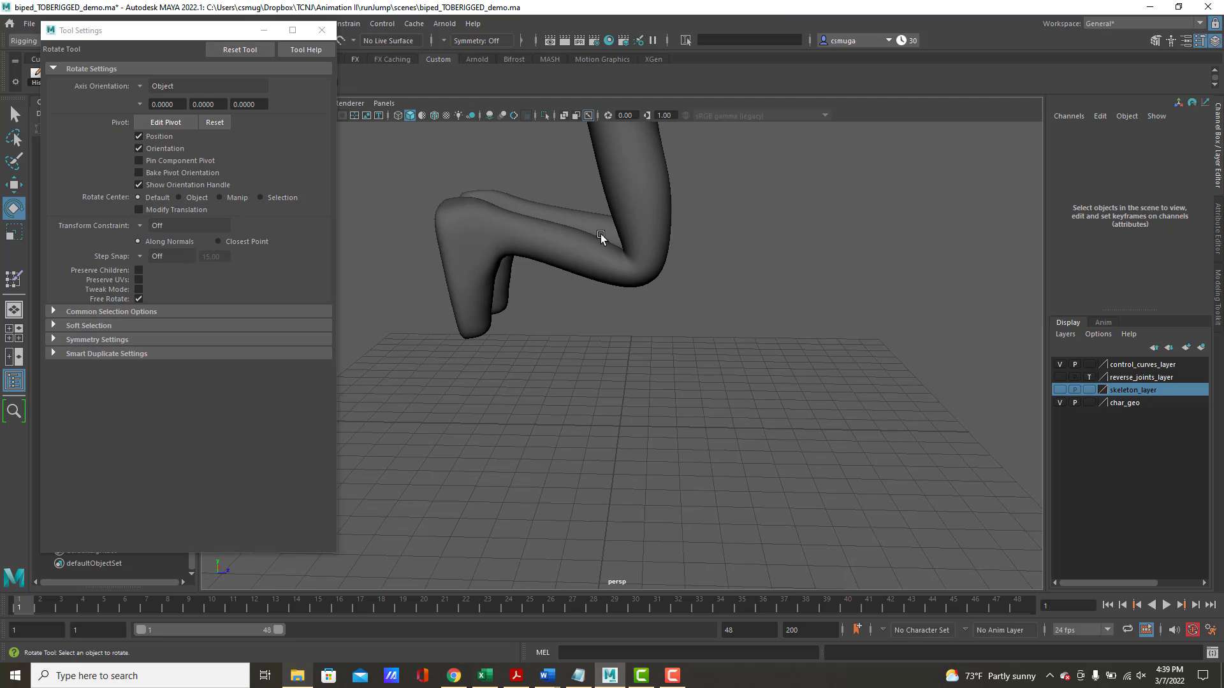
{"action": "left_click_drag", "start_coordinate": [625, 302], "coordinate": [902, 298], "text": "alt"}
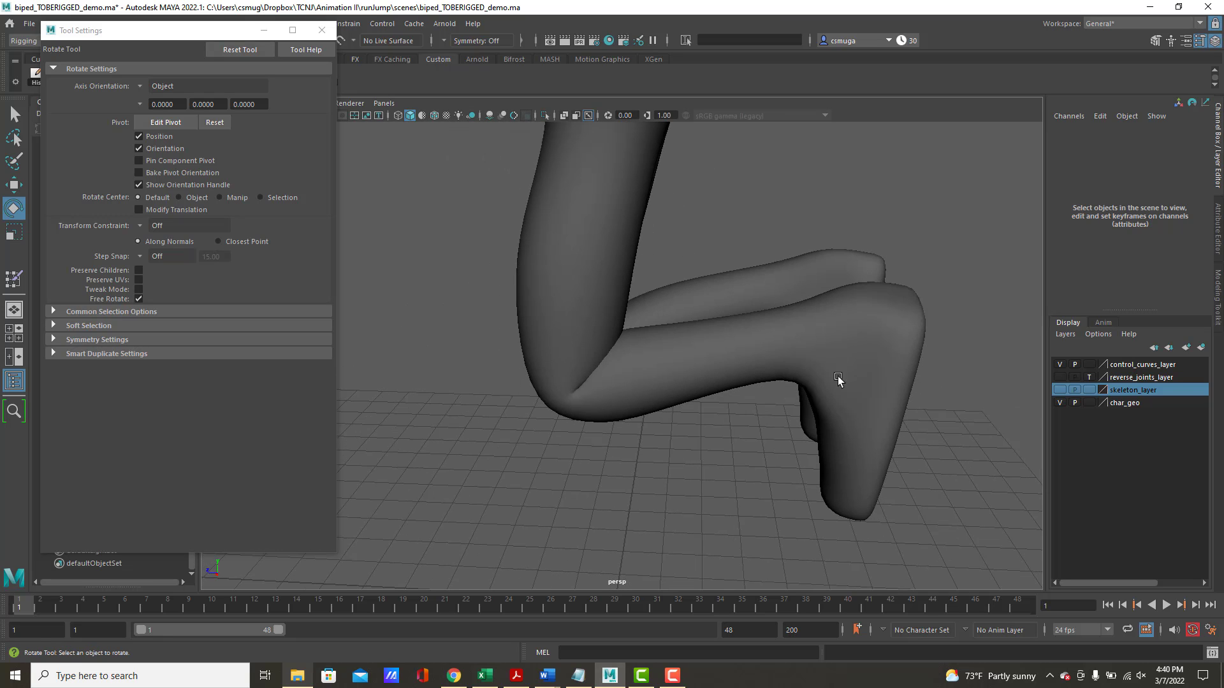
Show skeleton_layer again and reset Rotate Z of both knee joints to 0.
{"action": "left_click", "coordinate": [1060, 389]}
{"action": "left_click", "coordinate": [706, 305]}
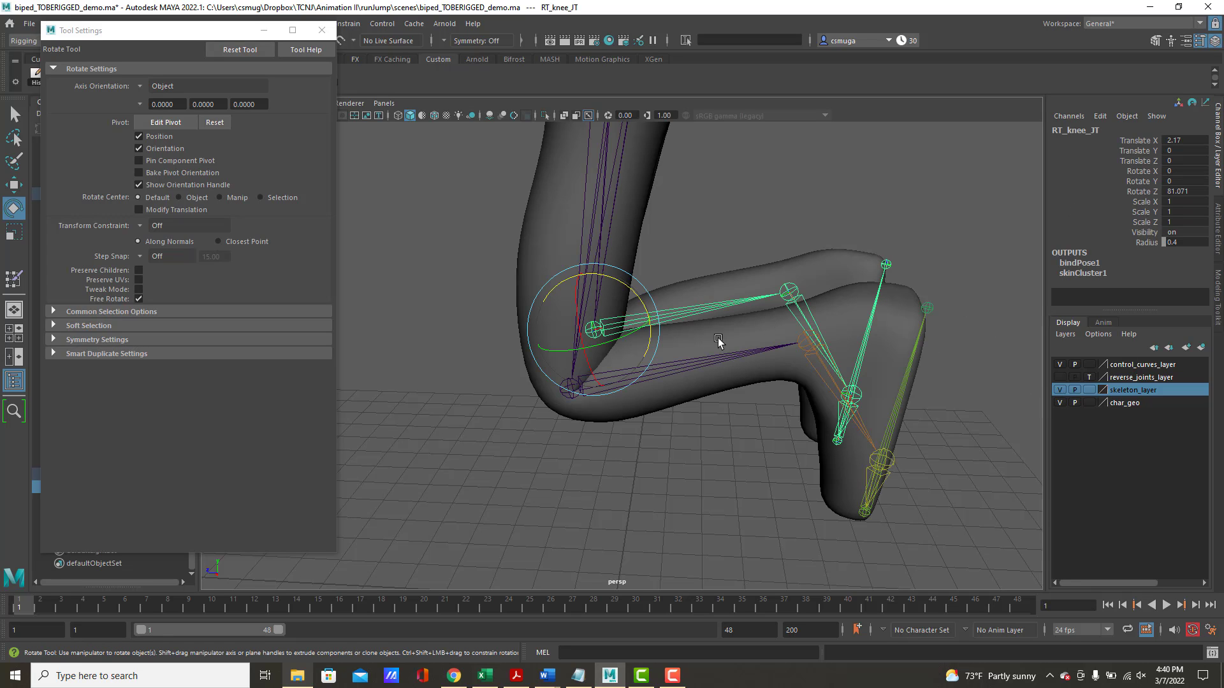
{"action": "left_click", "coordinate": [724, 356]}
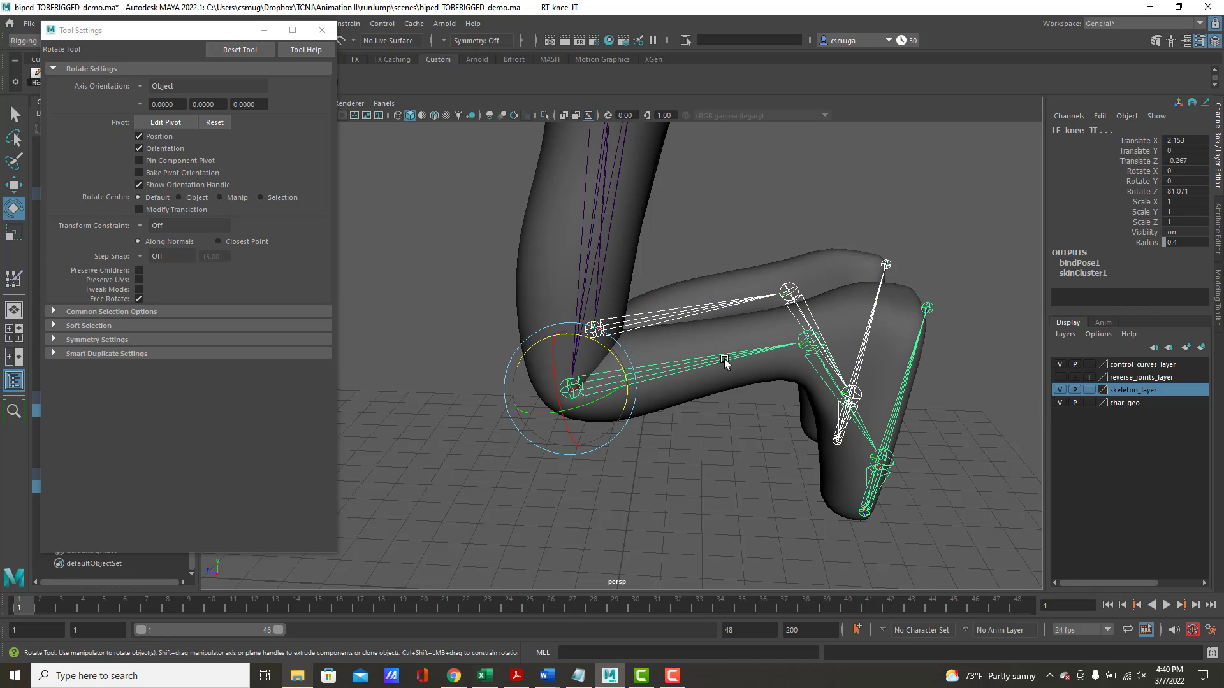
{"action": "left_click", "coordinate": [1198, 191]}
{"action": "type", "text": "0"}
{"action": "key", "text": "Return"}
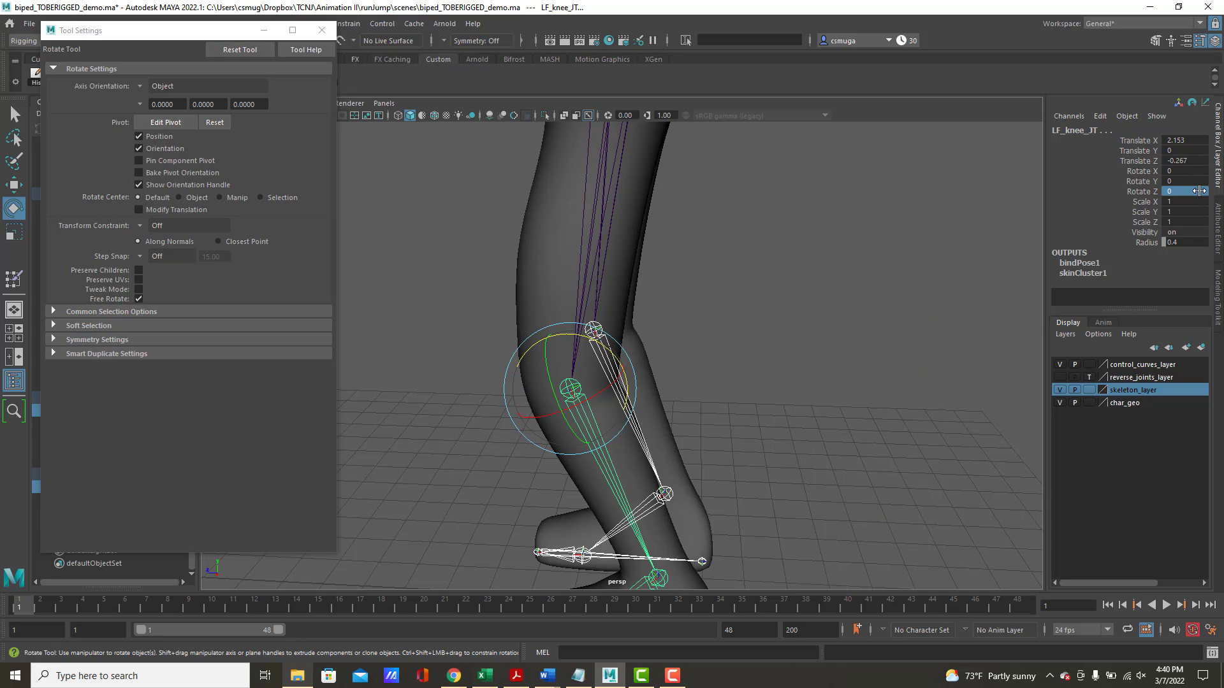
Test-rotate the left ankle joint about its Z axis to check the foot deformation, and undo the rotation.
{"action": "middle_click_drag", "start_coordinate": [866, 305], "coordinate": [942, 105], "text": "alt"}
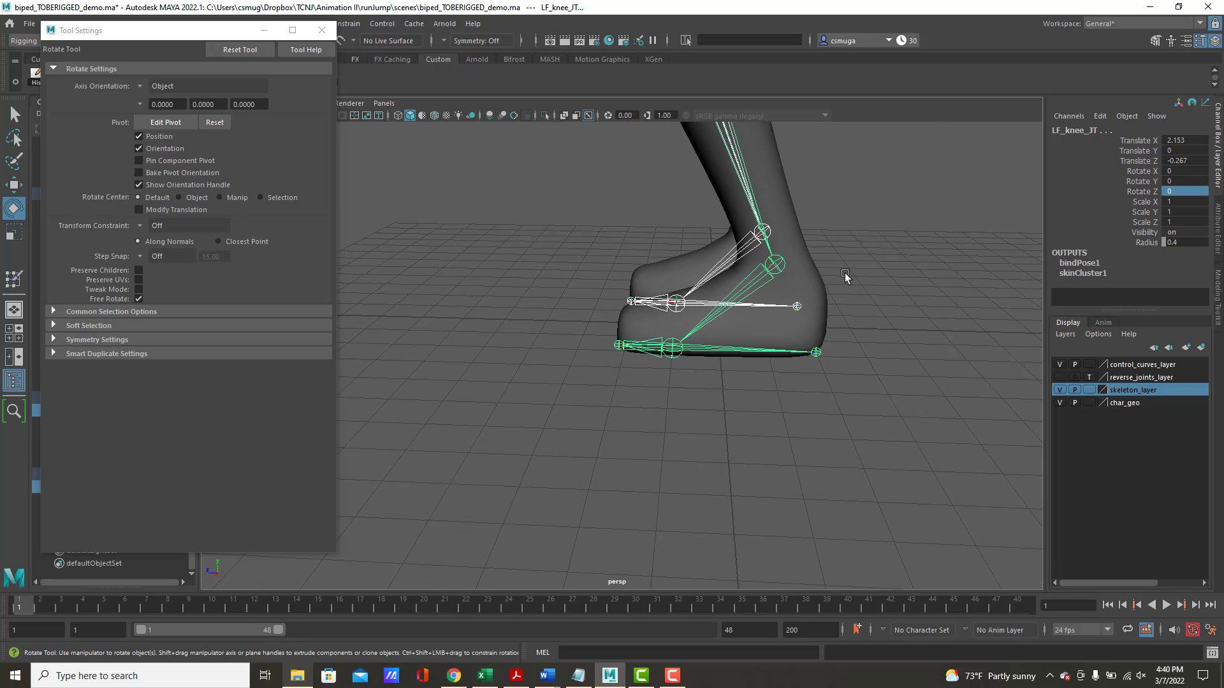
{"action": "middle_click_drag", "start_coordinate": [847, 288], "coordinate": [880, 335], "text": "alt"}
{"action": "left_click", "coordinate": [806, 344]}
{"action": "left_click_drag", "start_coordinate": [872, 361], "coordinate": [755, 292], "text": "alt"}
{"action": "right_click_drag", "start_coordinate": [755, 292], "coordinate": [920, 313], "text": "alt"}
{"action": "middle_click_drag", "start_coordinate": [879, 266], "coordinate": [738, 334], "text": "alt"}
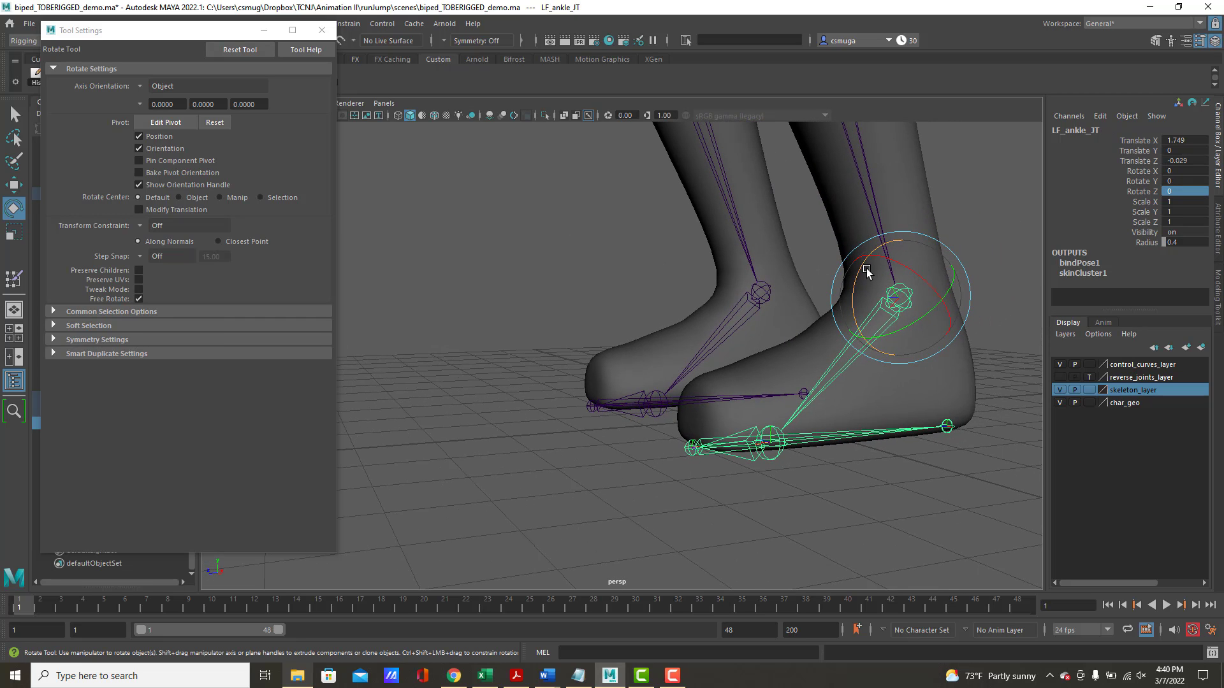
{"action": "left_click_drag", "start_coordinate": [859, 269], "coordinate": [862, 335]}
{"action": "key", "text": "ctrl+z"}
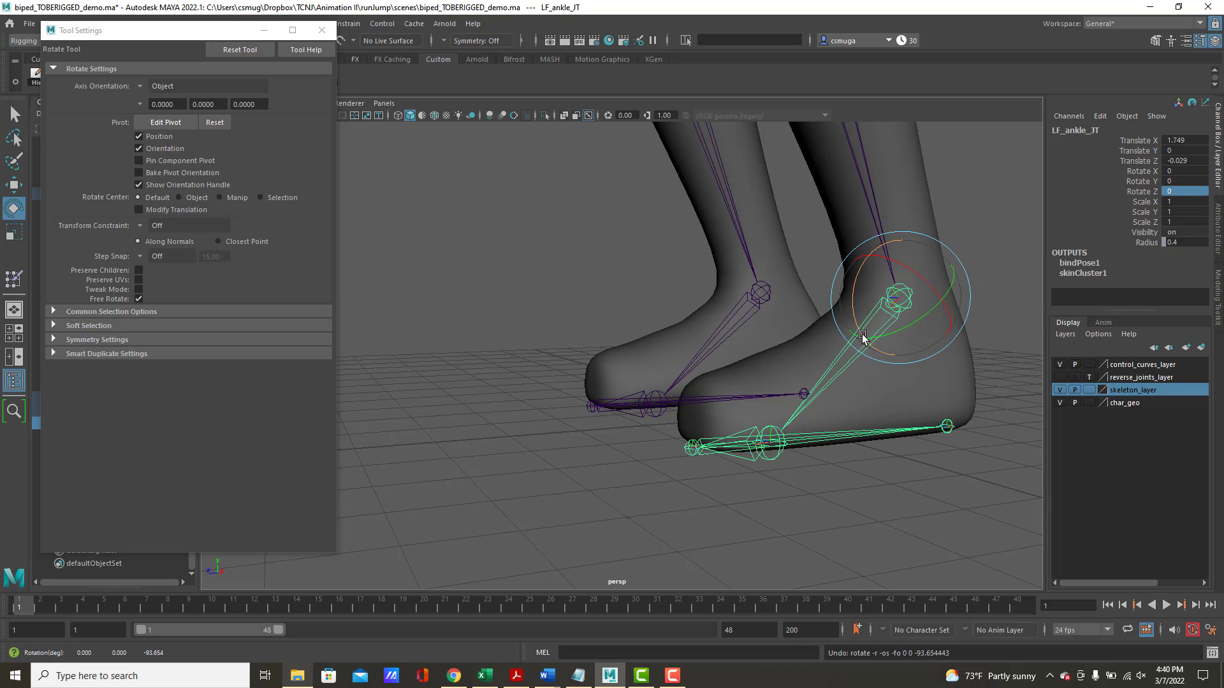
Test-rotate the right ankle joint in both directions for comparison, and undo the rotations.
{"action": "left_click", "coordinate": [742, 306]}
{"action": "left_click_drag", "start_coordinate": [742, 307], "coordinate": [837, 297]}
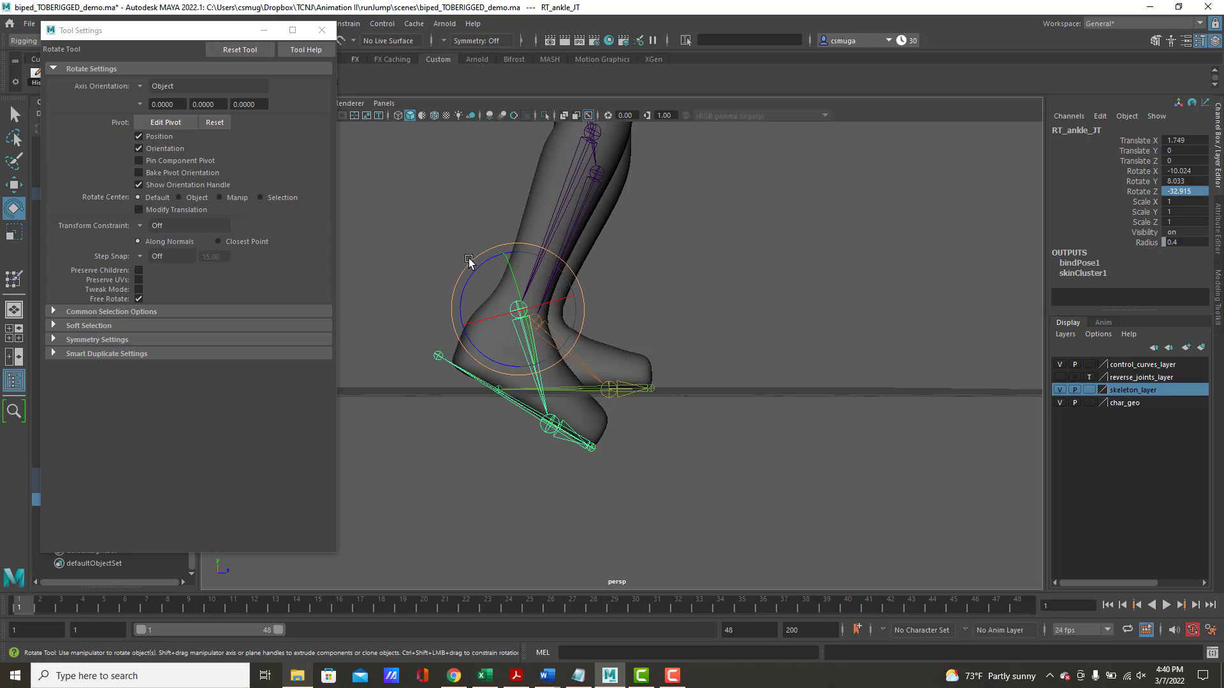
{"action": "left_click_drag", "start_coordinate": [471, 262], "coordinate": [587, 259]}
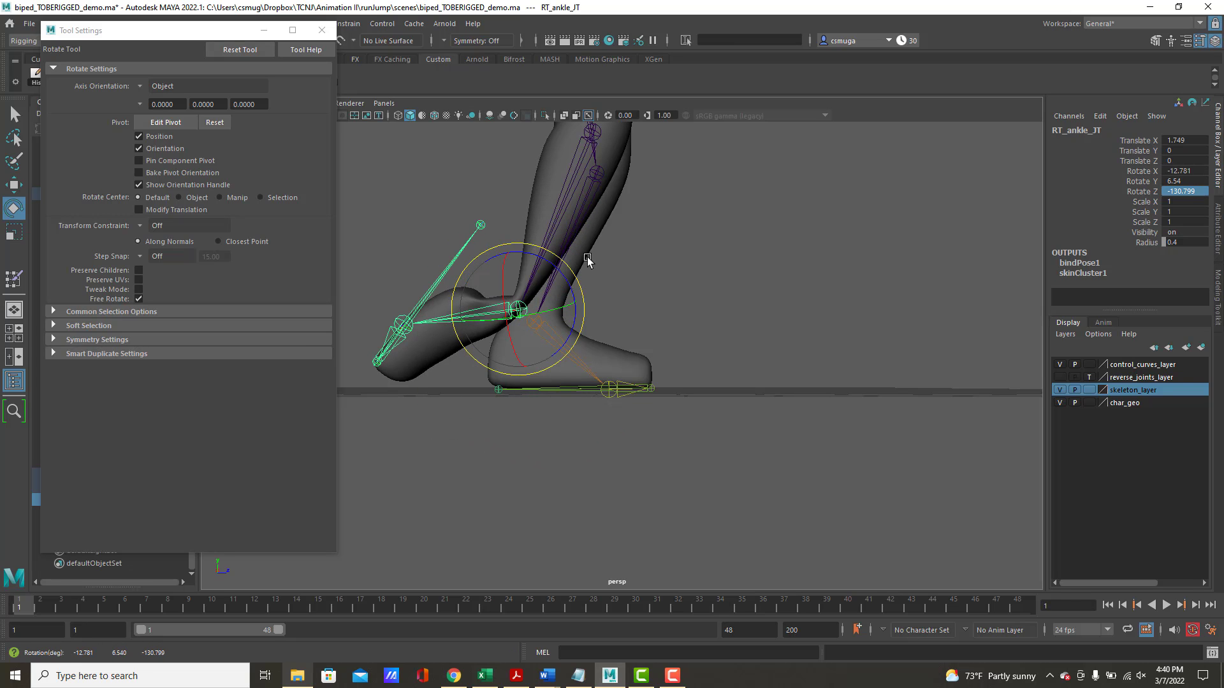
{"action": "key", "text": "ctrl+z"}
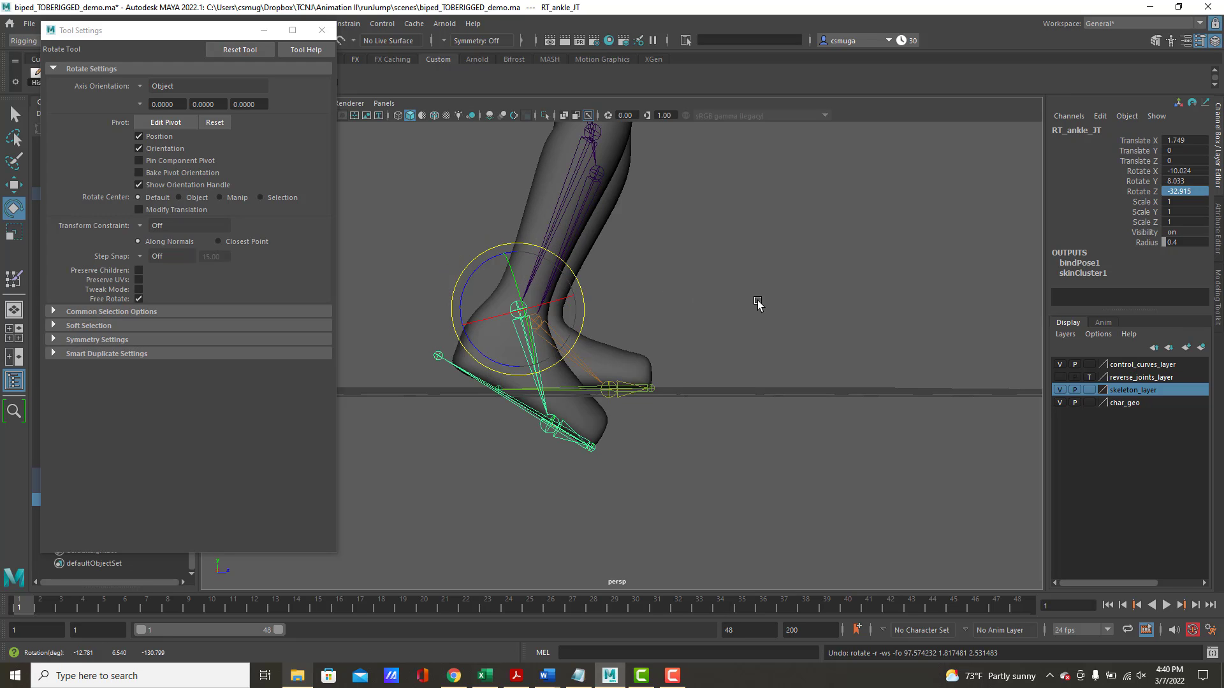
{"action": "key", "text": "ctrl+z"}
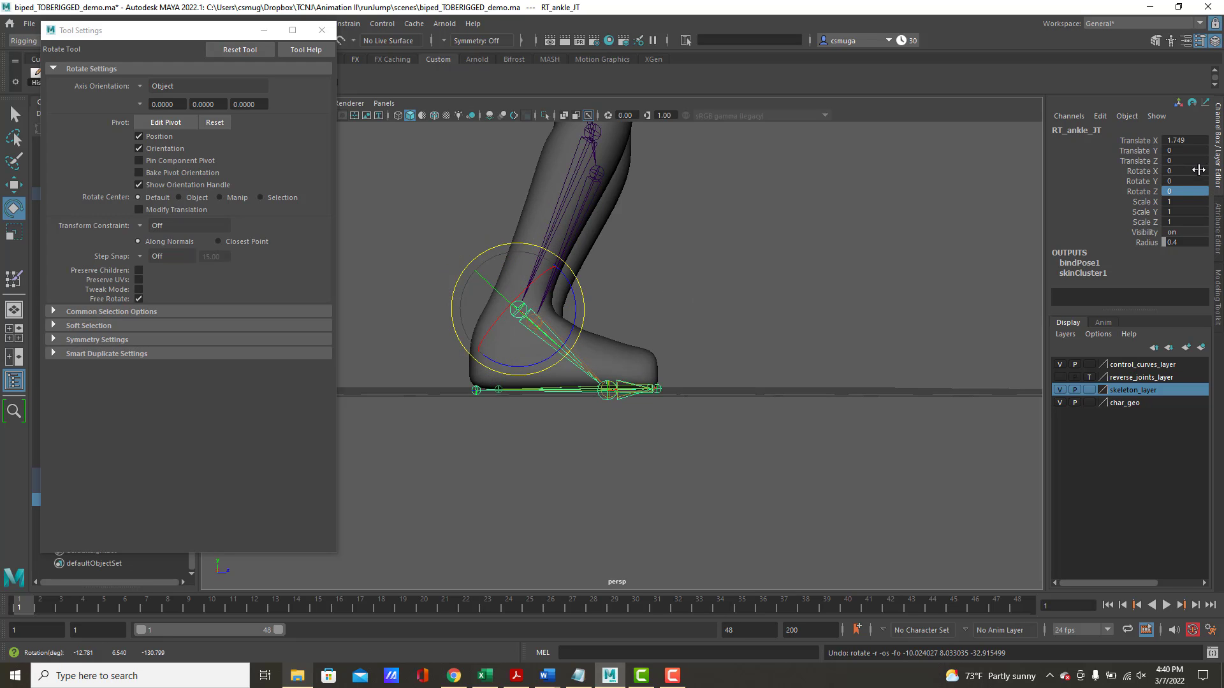
Select the right ball joint, test-rotate it to check the toe bend, and undo the rotation.
{"action": "left_click", "coordinate": [640, 393]}
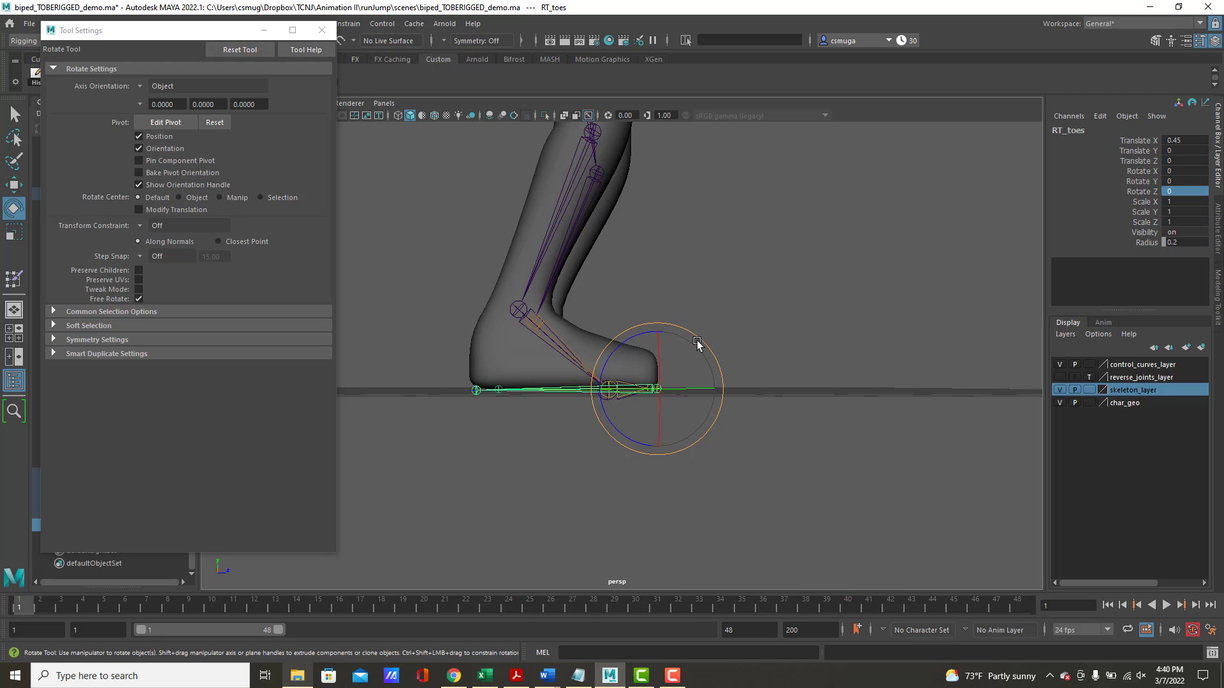
{"action": "key", "text": "Up"}
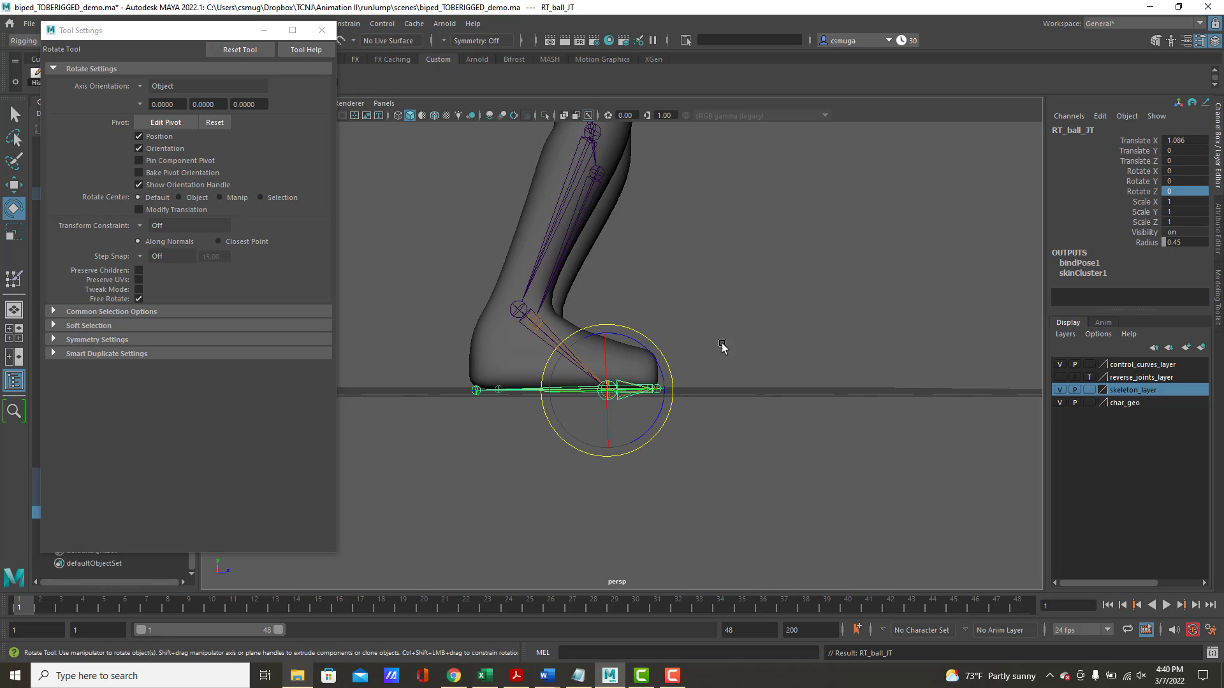
{"action": "left_click_drag", "start_coordinate": [636, 340], "coordinate": [637, 395]}
{"action": "key", "text": "ctrl+z"}
Test-rotate the left ball joint to check how the left toes deform, and undo the rotation.
{"action": "left_click_drag", "start_coordinate": [784, 364], "coordinate": [735, 510], "text": "alt"}
{"action": "left_click", "coordinate": [735, 510]}
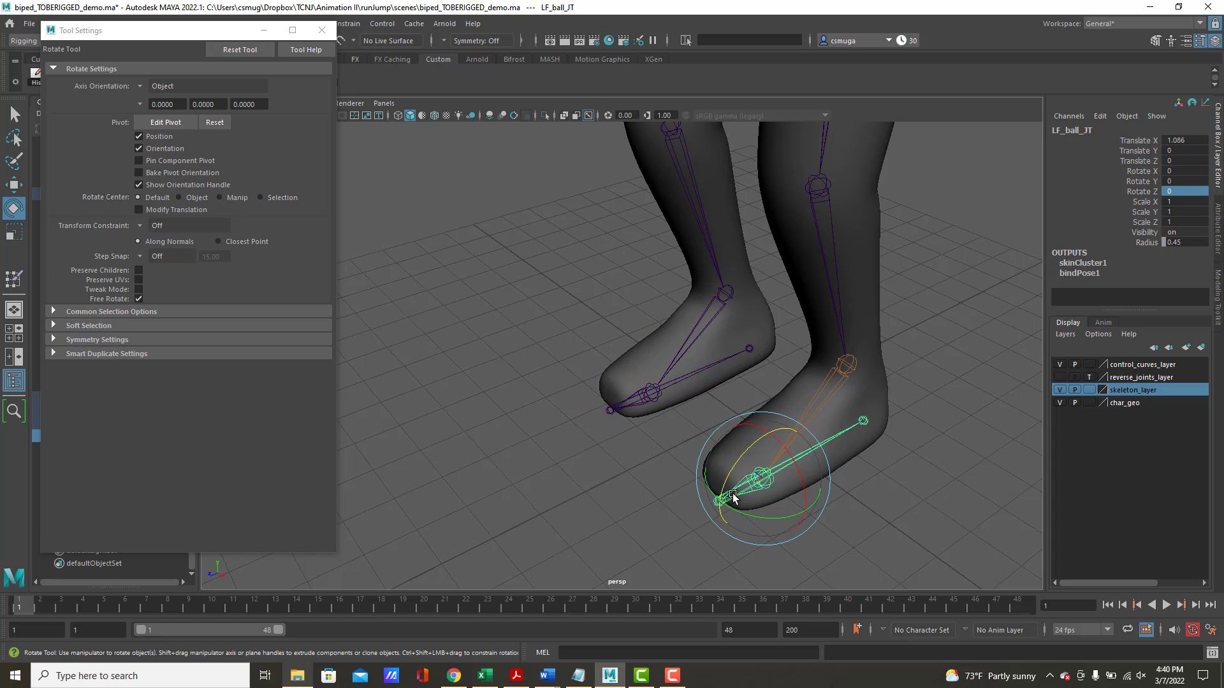
{"action": "mouse_move", "coordinate": [743, 445]}
{"action": "left_mouse_down"}
{"action": "mouse_move", "coordinate": [739, 426]}
{"action": "mouse_move", "coordinate": [773, 407]}
{"action": "mouse_move", "coordinate": [742, 454]}
{"action": "mouse_move", "coordinate": [732, 514]}
{"action": "mouse_move", "coordinate": [746, 440]}
{"action": "left_mouse_up"}
{"action": "key", "text": "ctrl+z"}
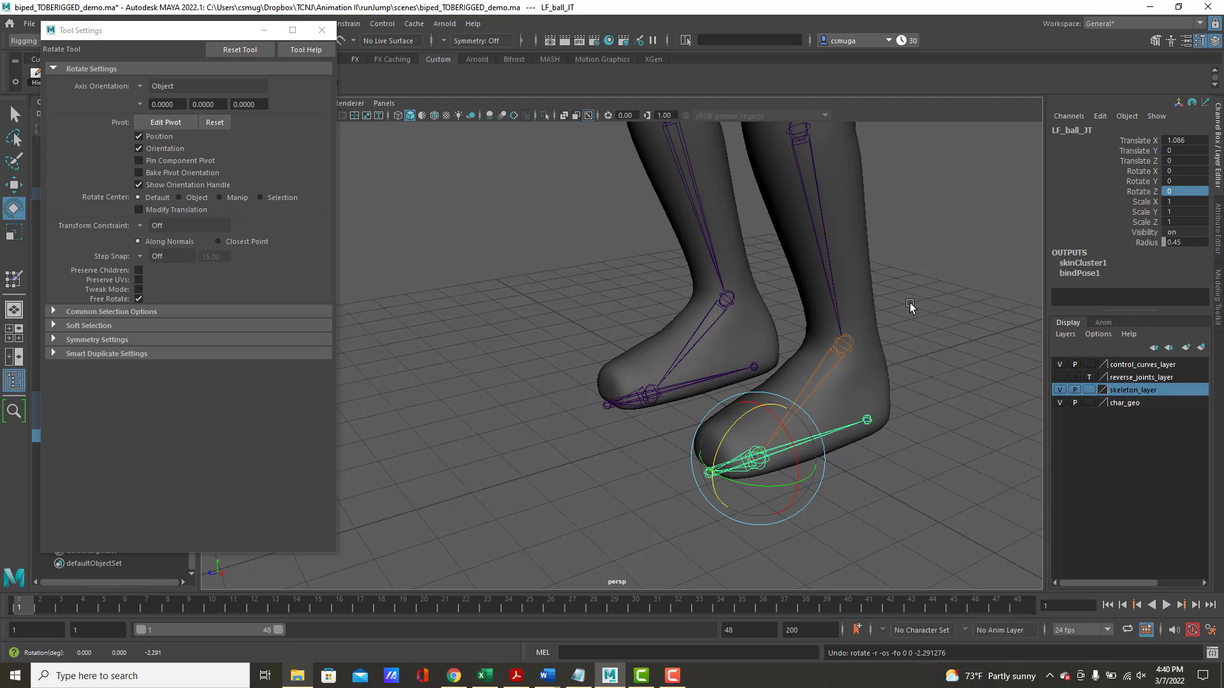
Select the low_poly_body mesh and activate the Paint Skin Weights Tool on it.
{"action": "left_click", "coordinate": [854, 287]}
{"action": "scroll", "coordinate": [752, 255], "scroll_direction": "down", "scroll_amount": 3}
{"action": "right_click", "coordinate": [743, 228]}
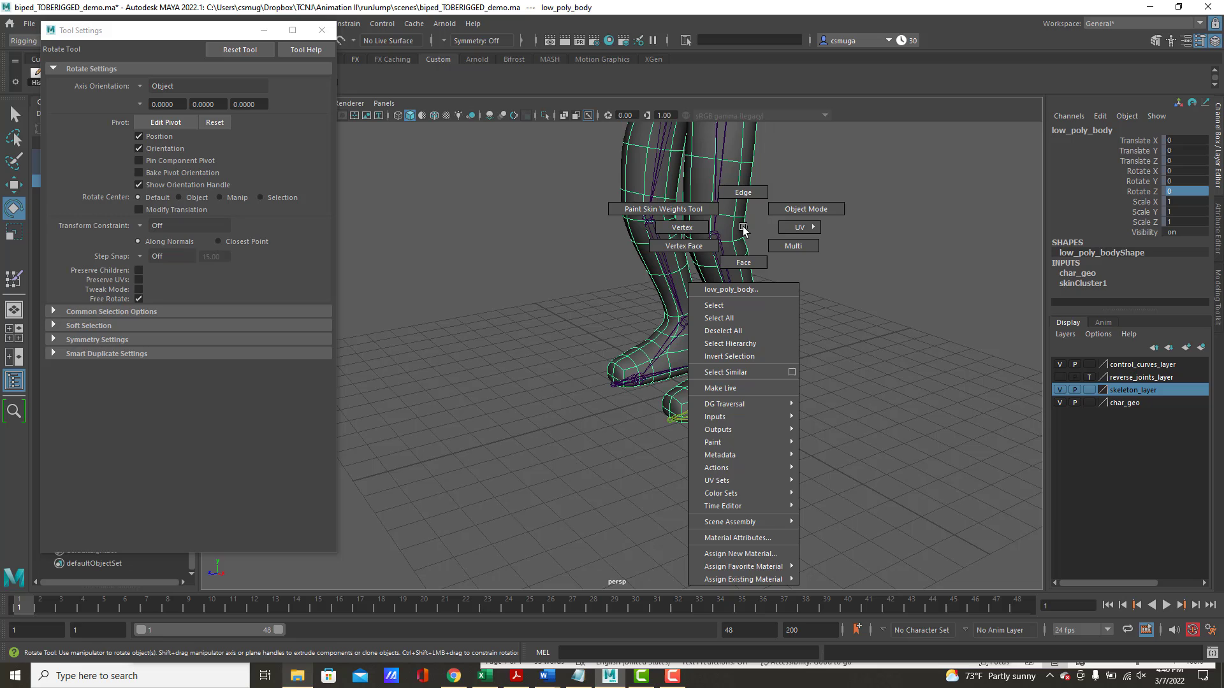
{"action": "left_click", "coordinate": [712, 213]}
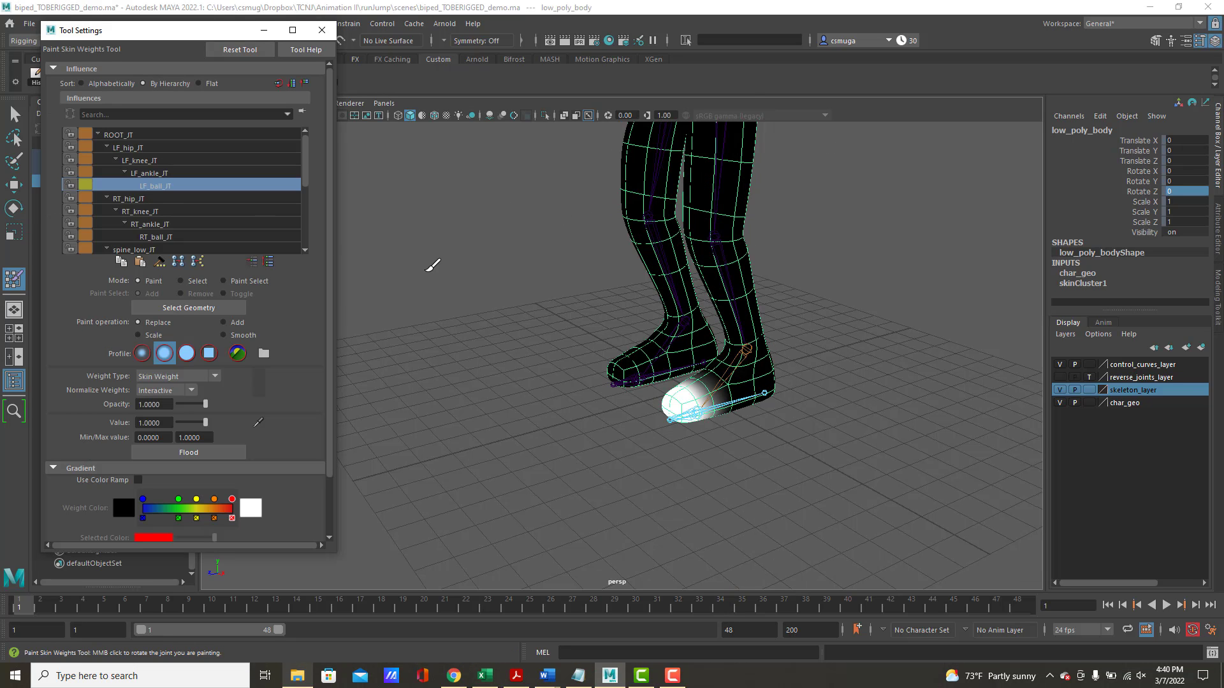
Examine the weight influence of the left leg joints and compare it with the right hip, ankle and ball joints.
{"action": "scroll", "coordinate": [382, 268], "scroll_direction": "up", "scroll_amount": 2}
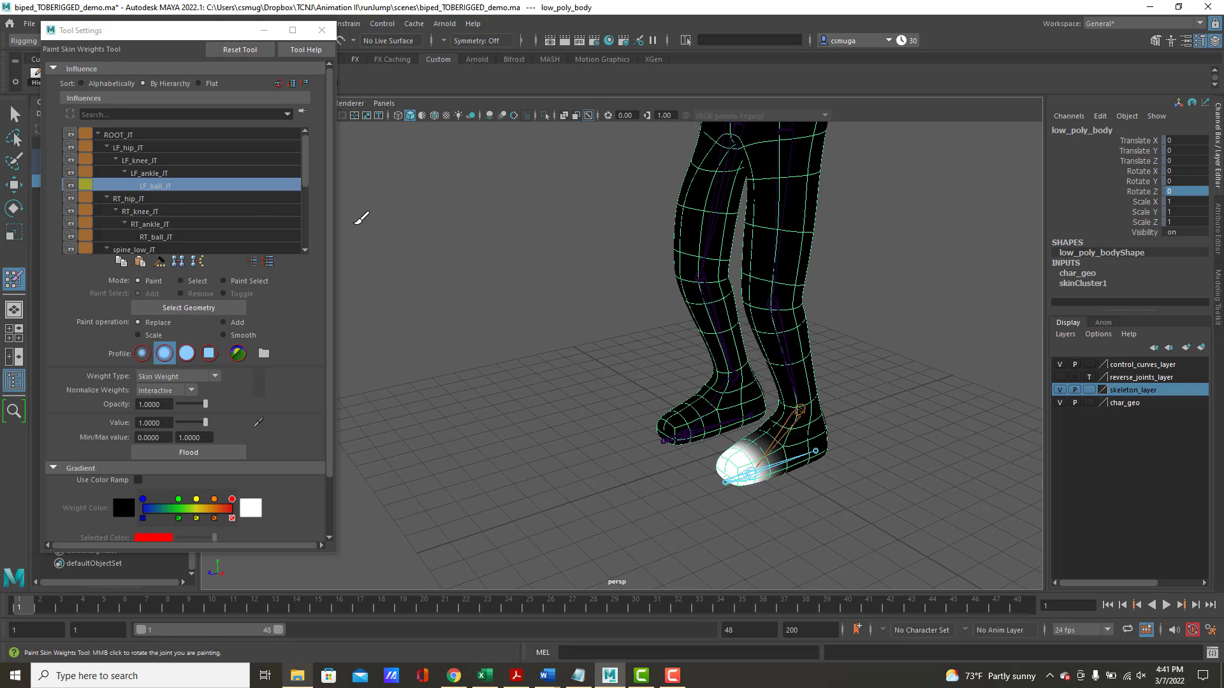
{"action": "left_click", "coordinate": [131, 150]}
{"action": "left_click", "coordinate": [147, 161]}
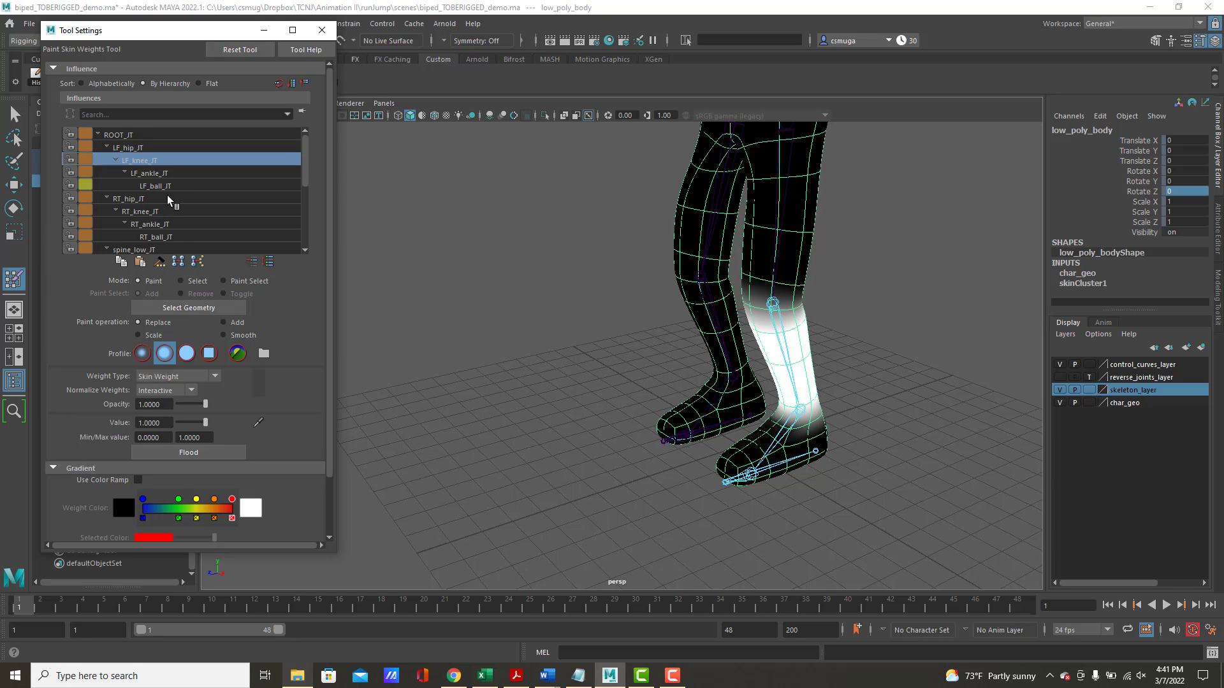
{"action": "left_click", "coordinate": [160, 185]}
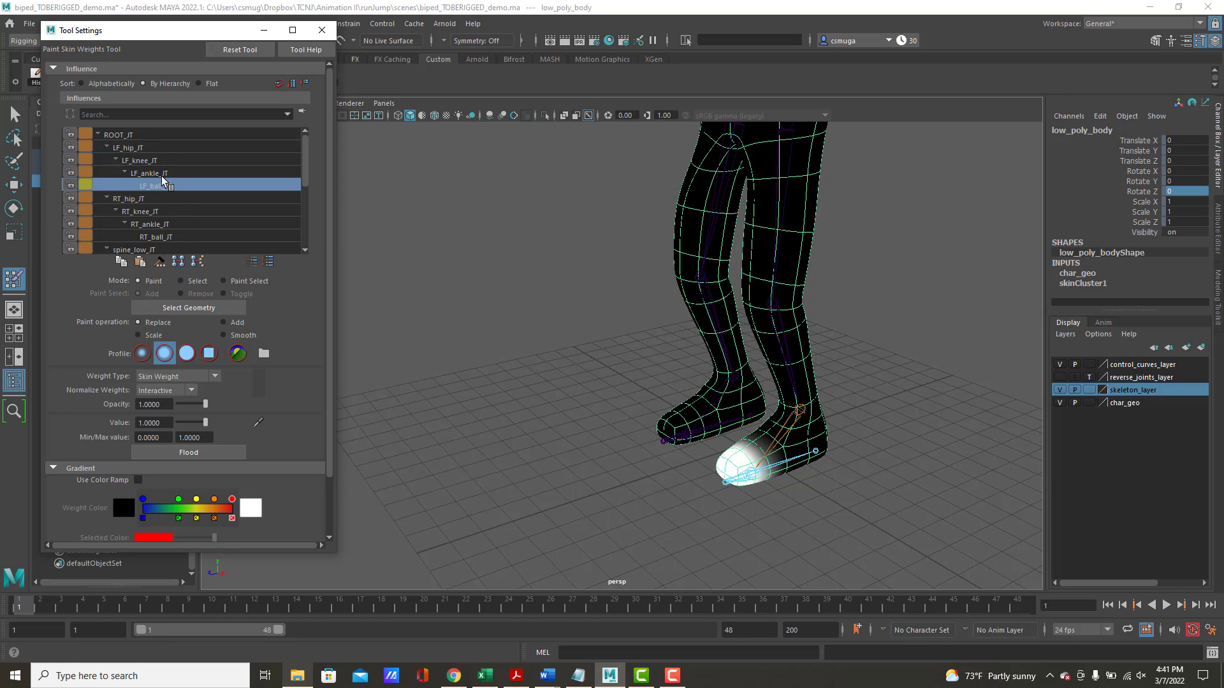
{"action": "left_click", "coordinate": [159, 173]}
{"action": "left_click", "coordinate": [129, 200]}
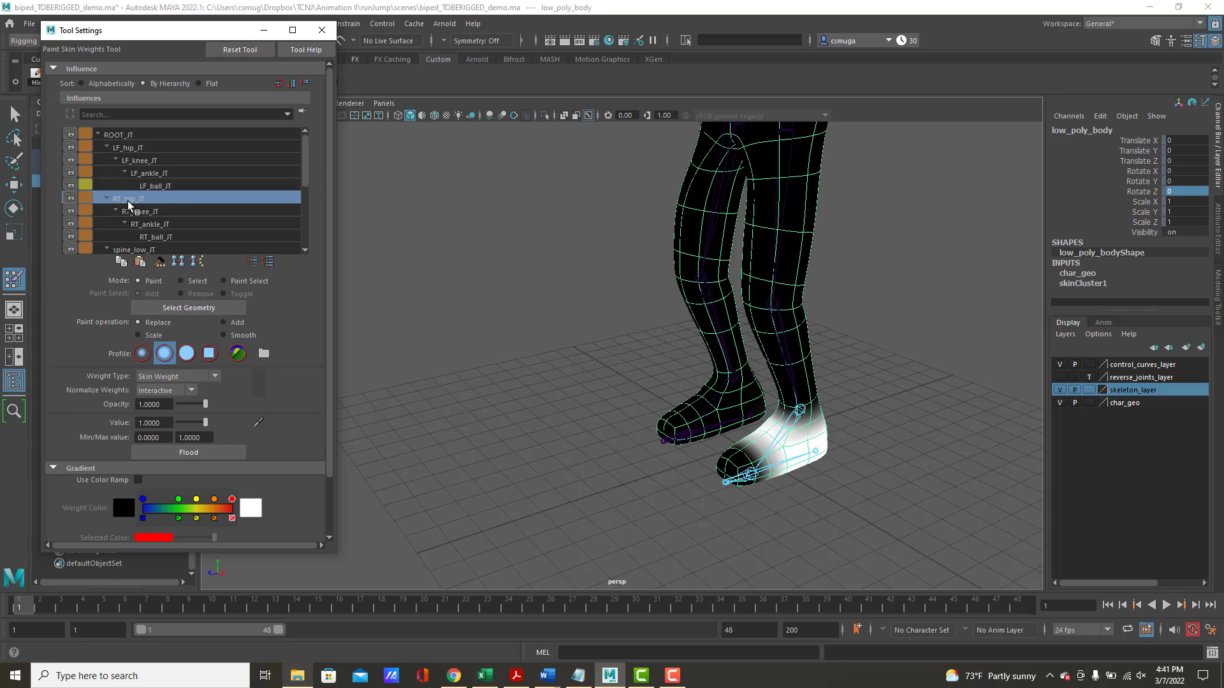
{"action": "left_click", "coordinate": [146, 224]}
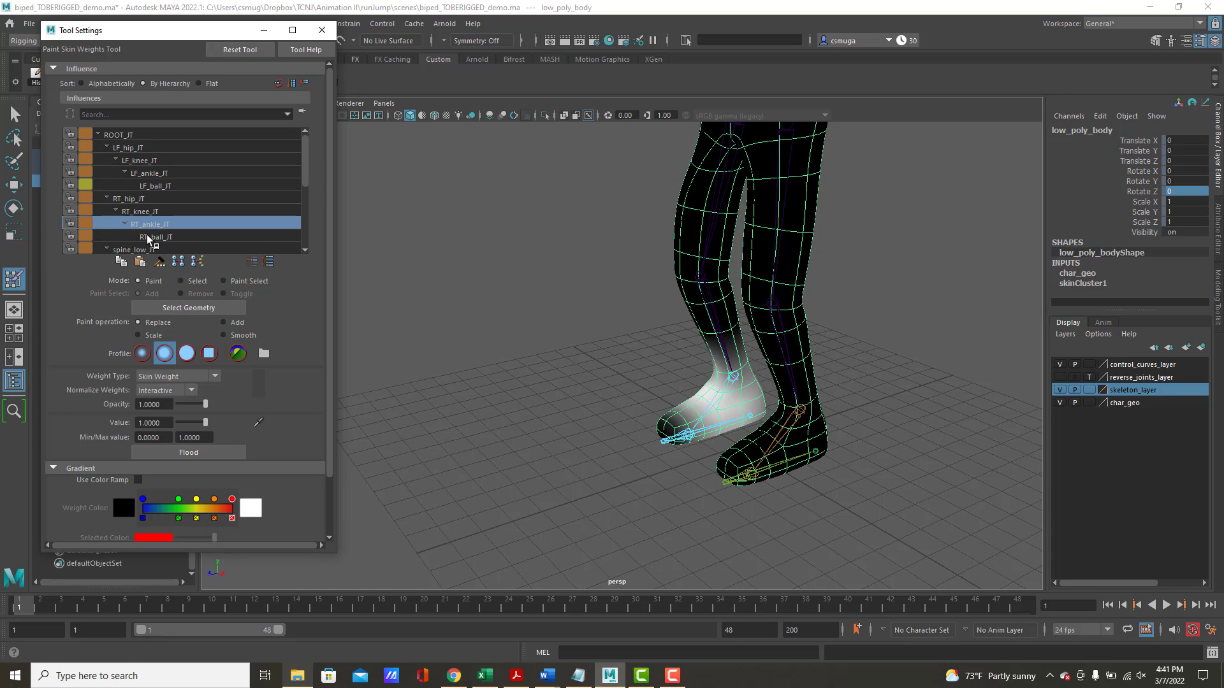
{"action": "left_click", "coordinate": [151, 238]}
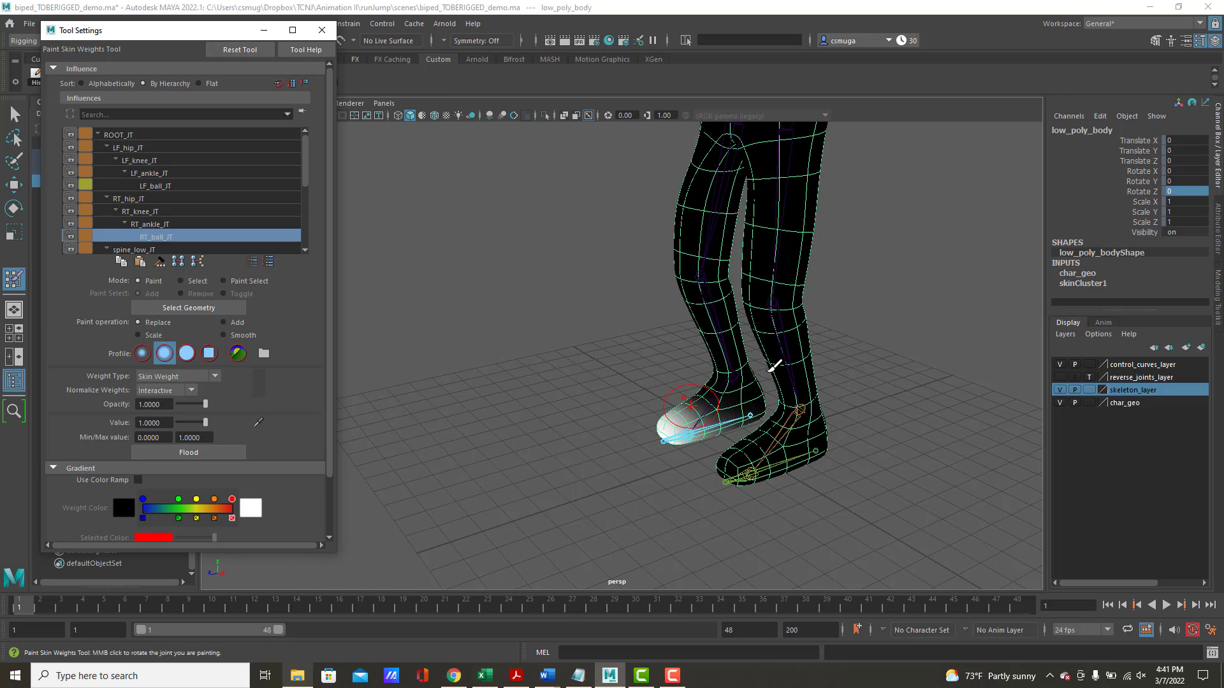
Compare the weight influence of the left ankle and ball joints with that of the right ankle and knee joints.
{"action": "left_click", "coordinate": [151, 174]}
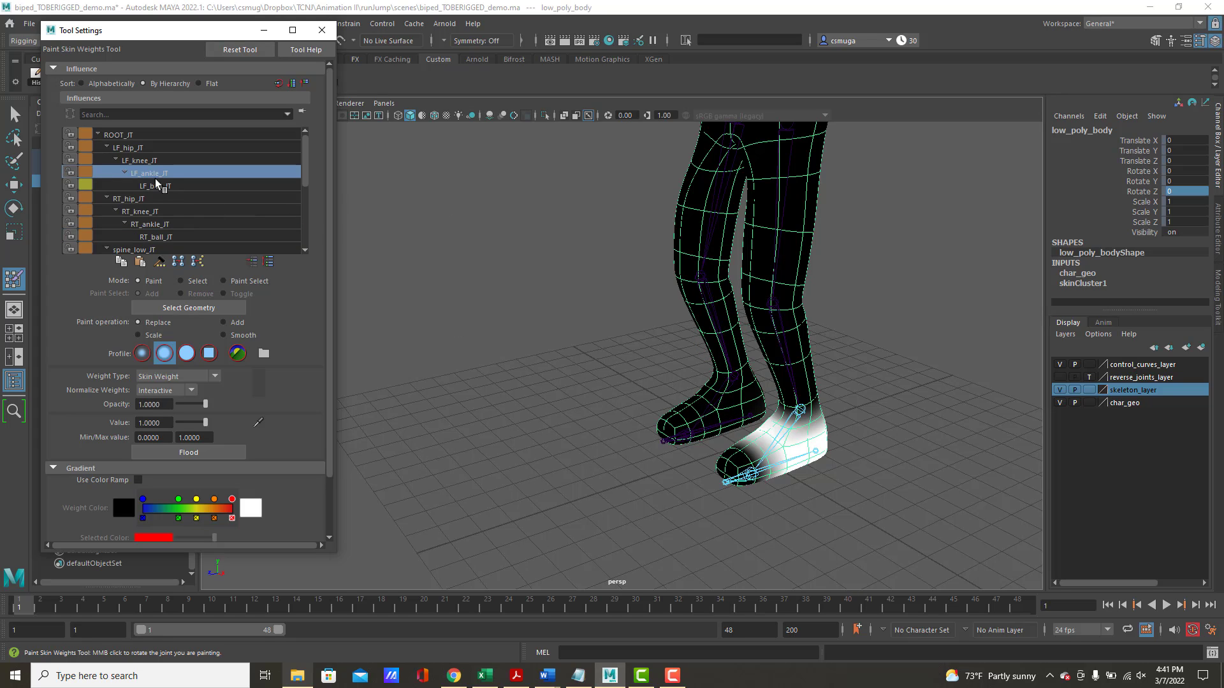
{"action": "left_click", "coordinate": [160, 186]}
{"action": "left_click", "coordinate": [159, 225]}
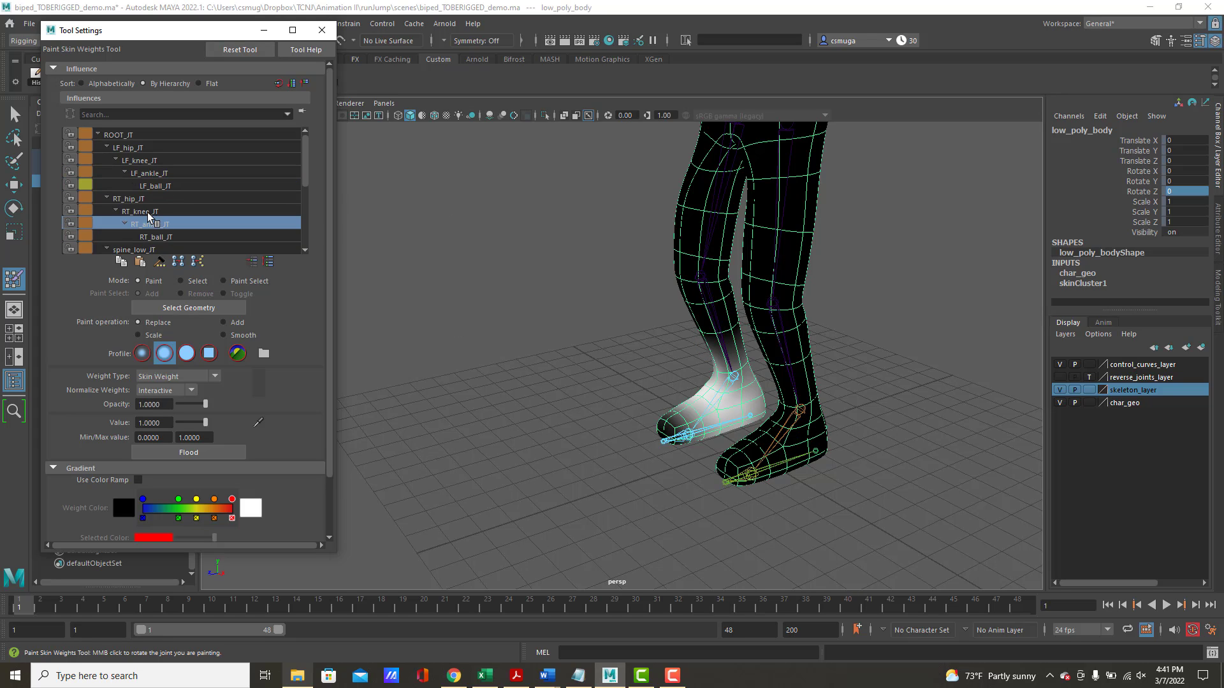
{"action": "left_click", "coordinate": [151, 211]}
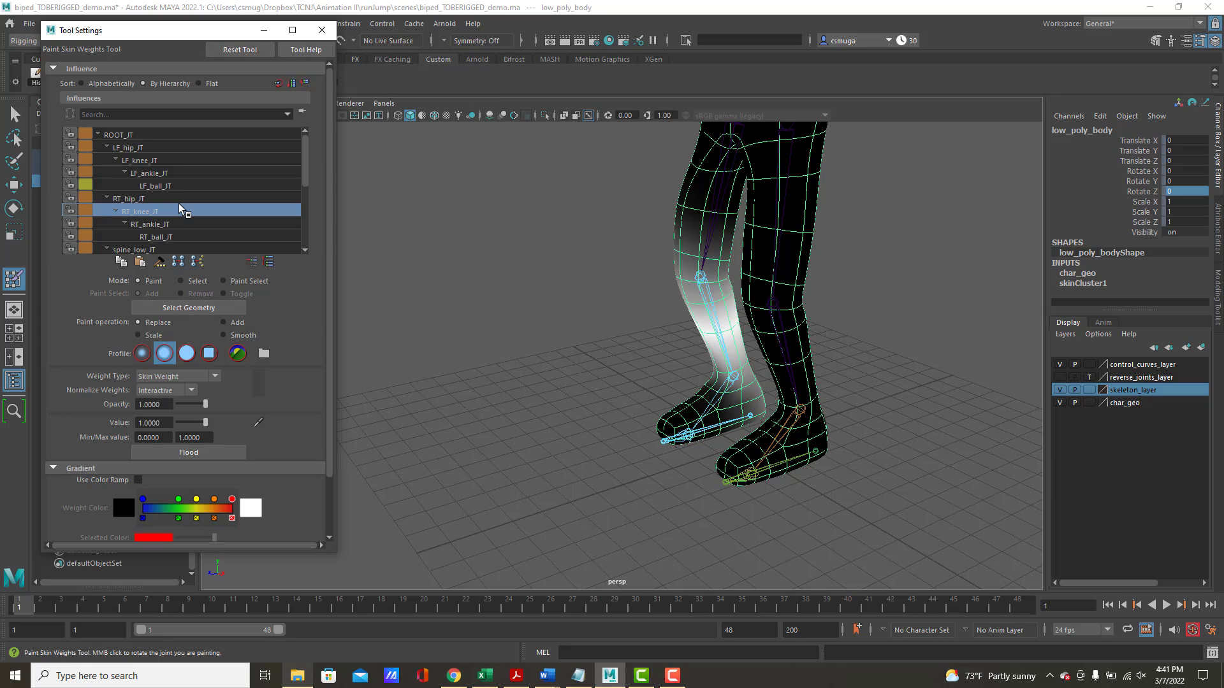
{"action": "middle_click_drag", "start_coordinate": [889, 257], "coordinate": [882, 368], "text": "alt"}
{"action": "right_click_drag", "start_coordinate": [889, 361], "coordinate": [664, 327], "text": "alt"}
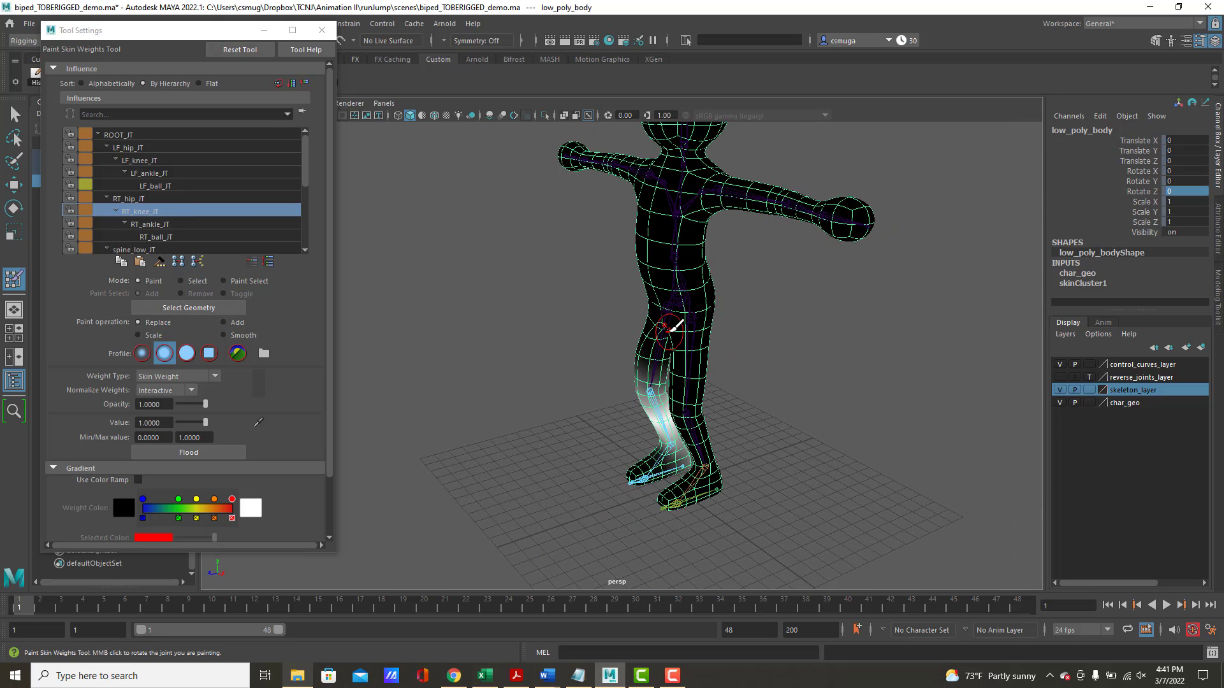
Leave weight painting and mirror the low_poly_body skin weights across YZ, positive to negative, using closest point on surface and closest joint.
{"action": "left_click_drag", "start_coordinate": [215, 30], "coordinate": [264, 100]}
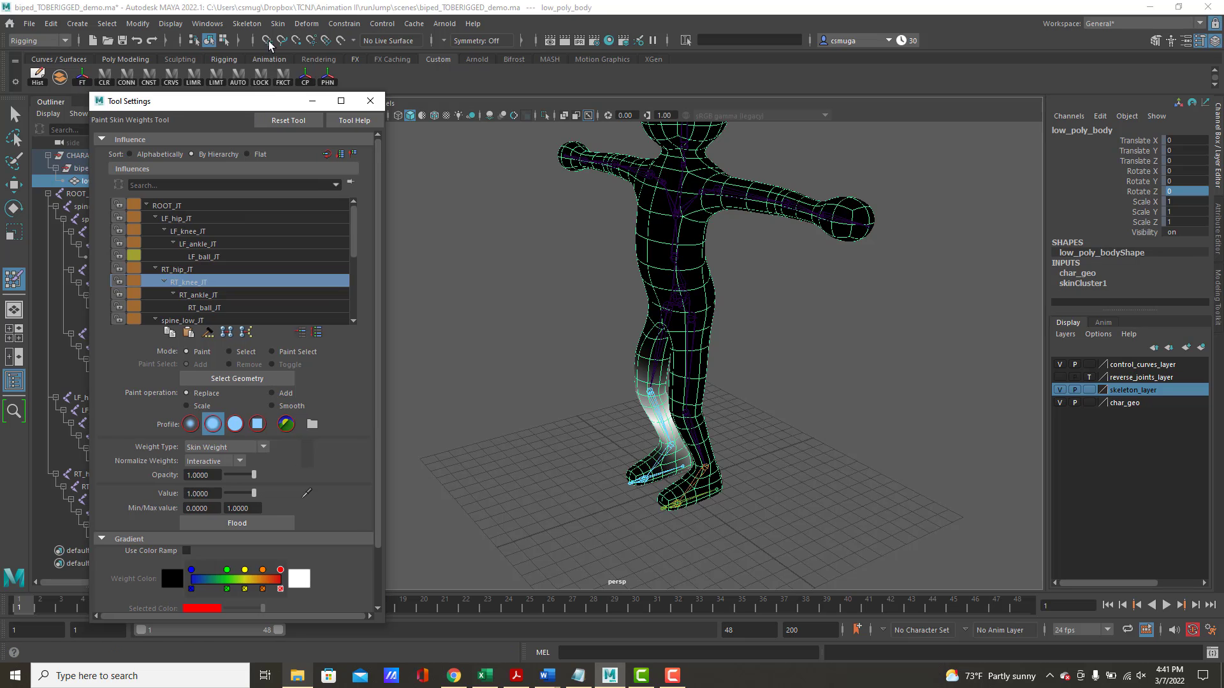
{"action": "key", "text": "q"}
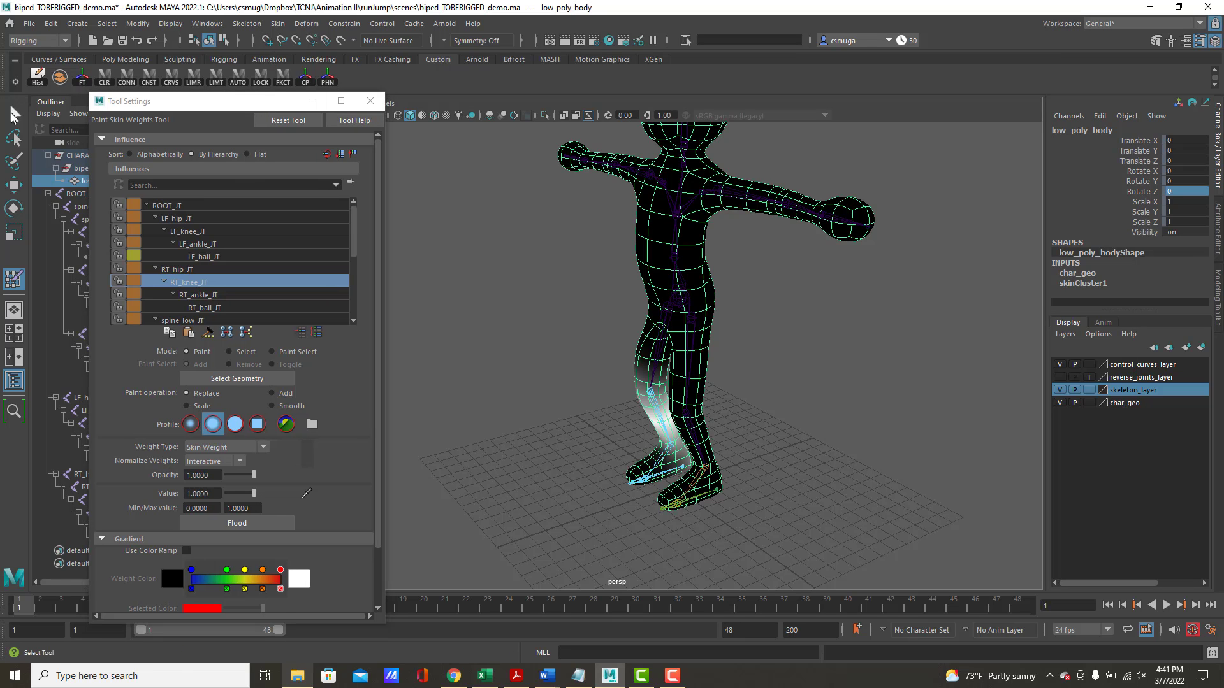
{"action": "left_click", "coordinate": [279, 24]}
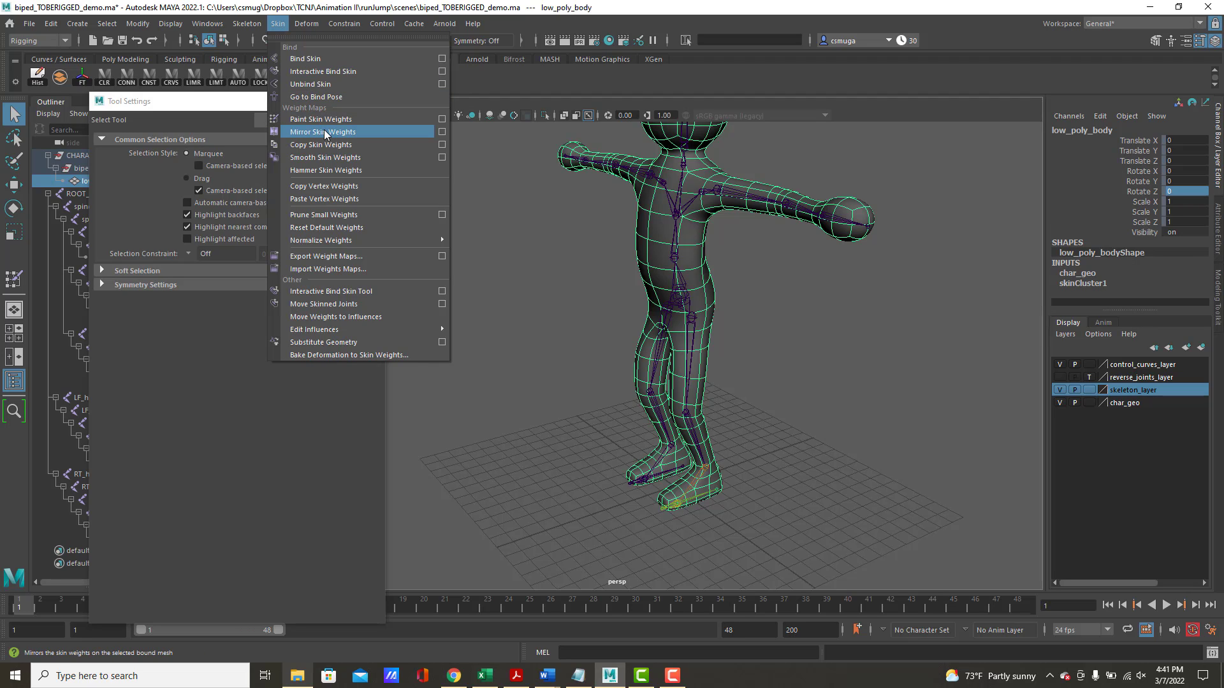
{"action": "left_click", "coordinate": [442, 131]}
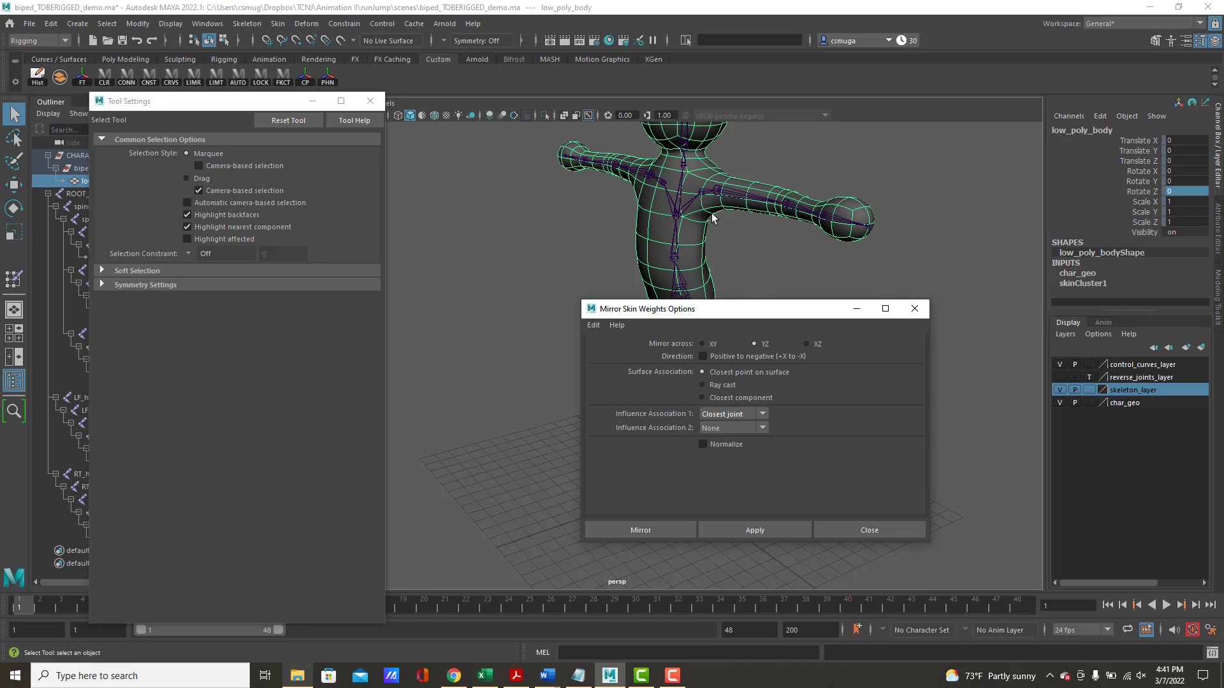
{"action": "left_click_drag", "start_coordinate": [743, 214], "coordinate": [816, 214], "text": "alt"}
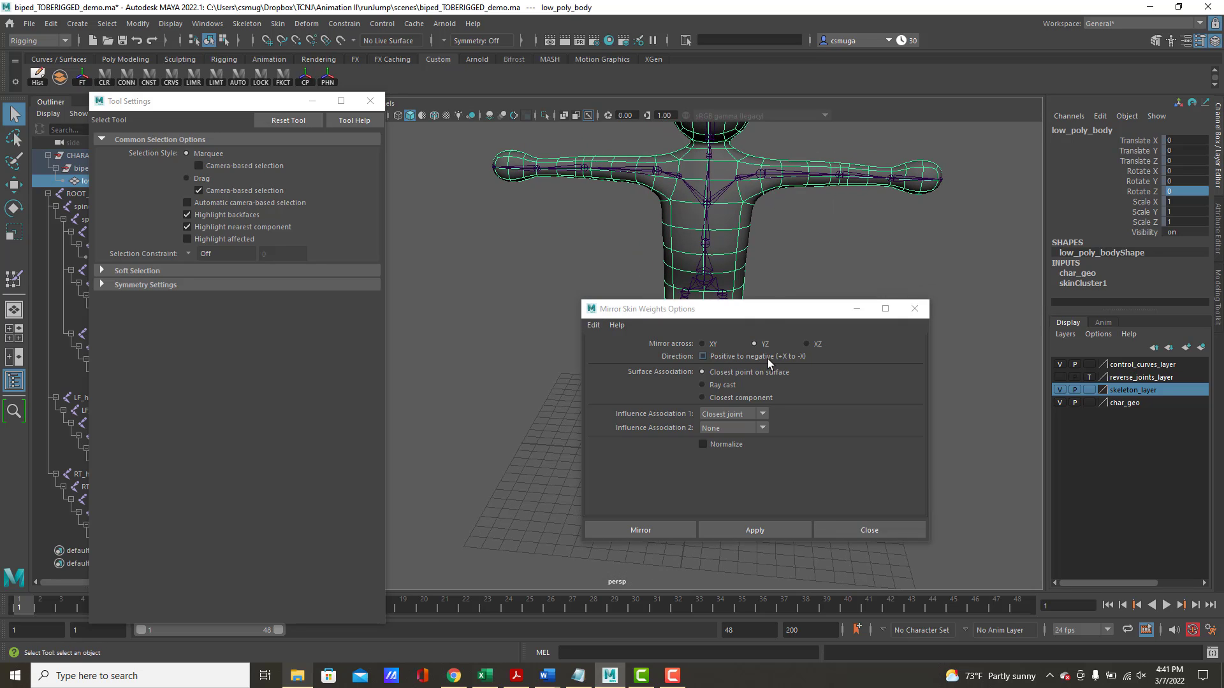
{"action": "left_click_drag", "start_coordinate": [754, 315], "coordinate": [947, 302]}
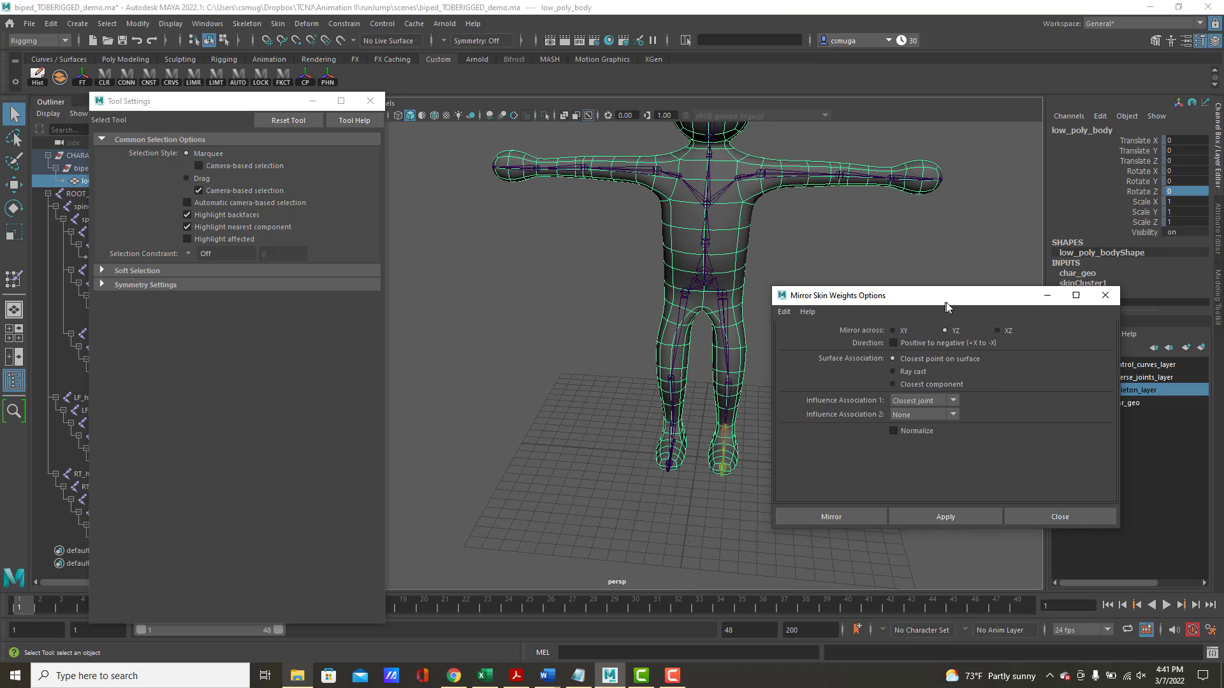
{"action": "left_click_drag", "start_coordinate": [723, 295], "coordinate": [732, 281], "text": "alt"}
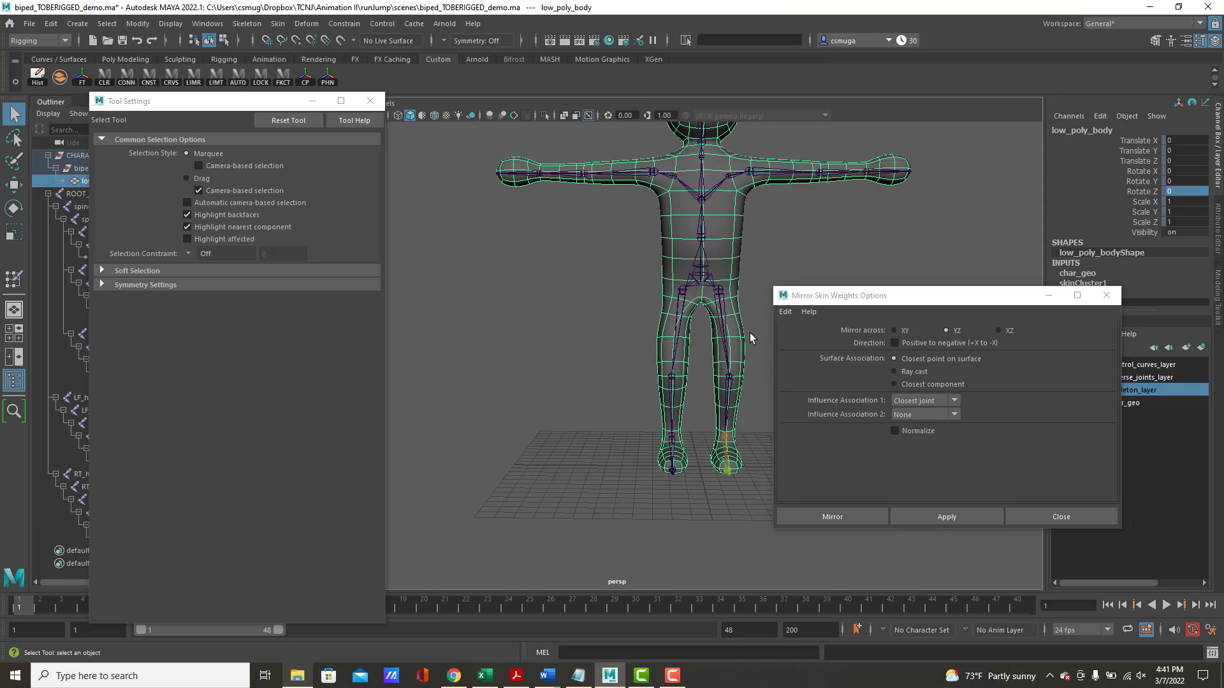
{"action": "left_click", "coordinate": [893, 343]}
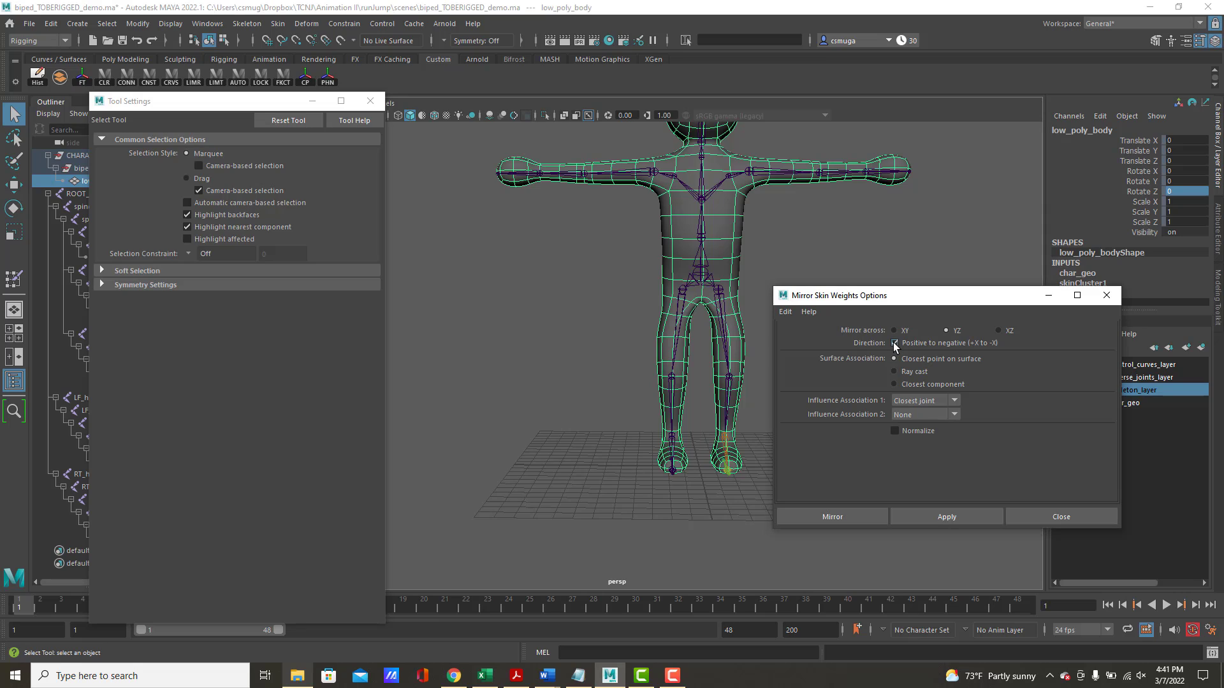
{"action": "left_click", "coordinate": [944, 515]}
Test-rotate the left and right knee joints together to compare the leg deformation, undo the rotation, and deselect the joints.
{"action": "left_click_drag", "start_coordinate": [651, 314], "coordinate": [521, 306], "text": "alt"}
{"action": "left_click", "coordinate": [665, 402]}
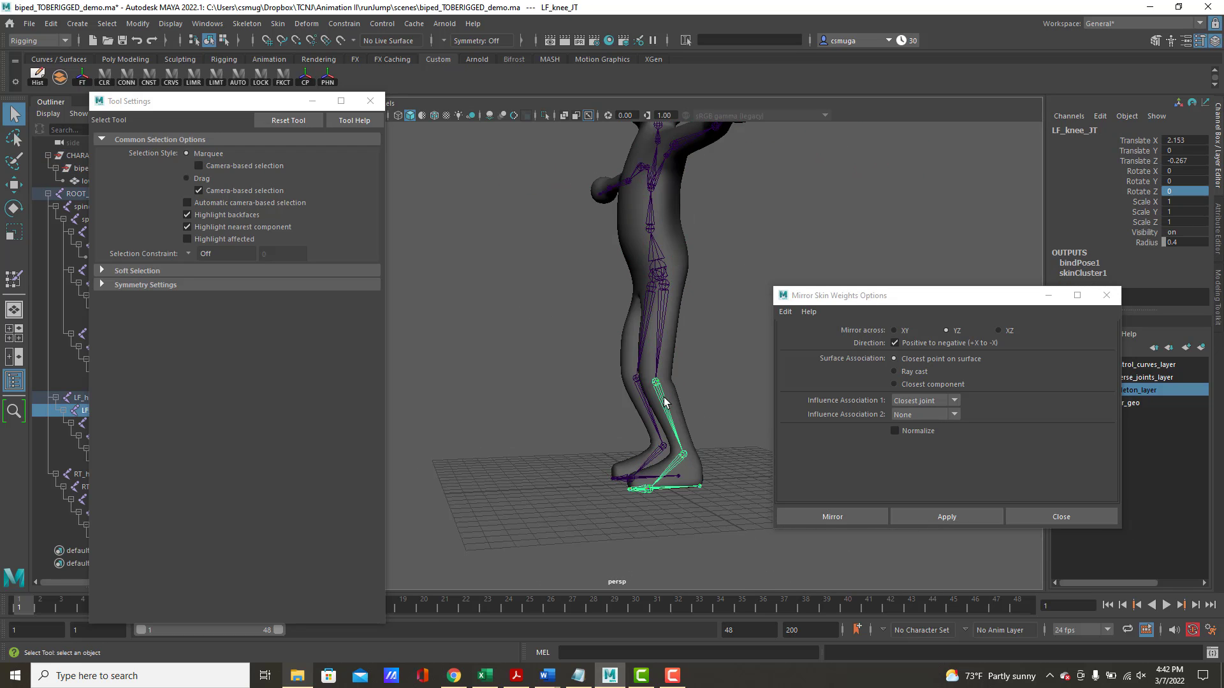
{"action": "left_click", "coordinate": [648, 417]}
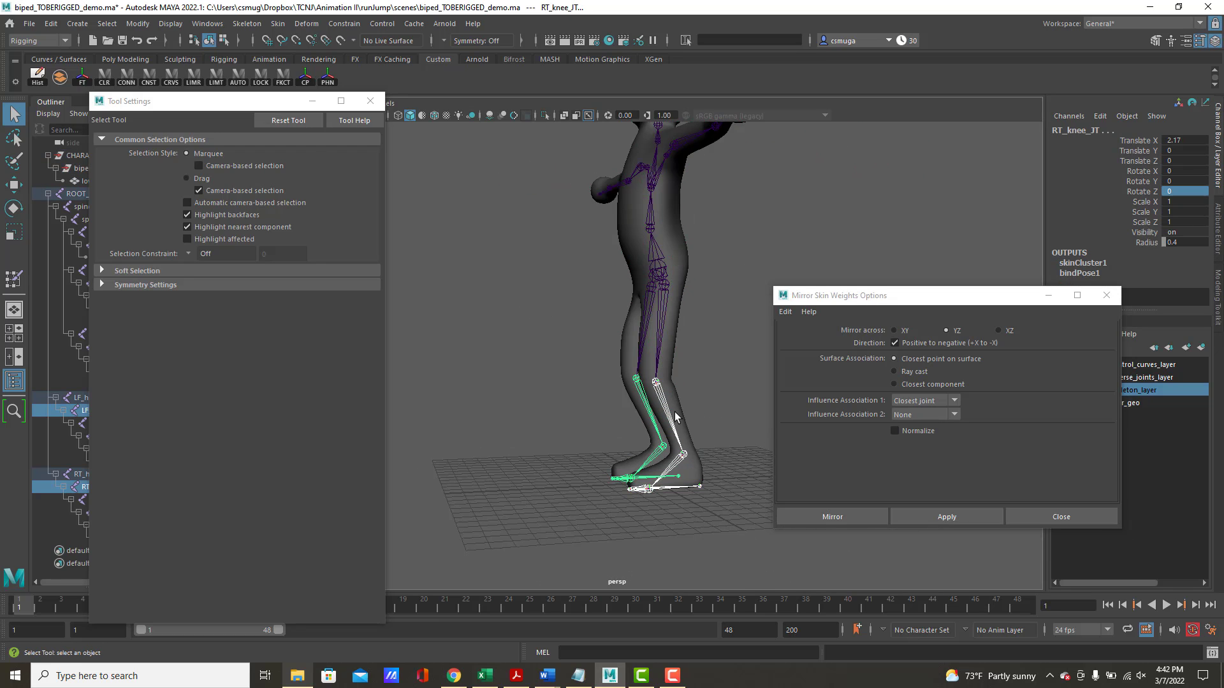
{"action": "key", "text": "e"}
{"action": "left_click_drag", "start_coordinate": [599, 328], "coordinate": [665, 401]}
{"action": "key", "text": "ctrl+z"}
{"action": "key", "text": "ctrl+z"}
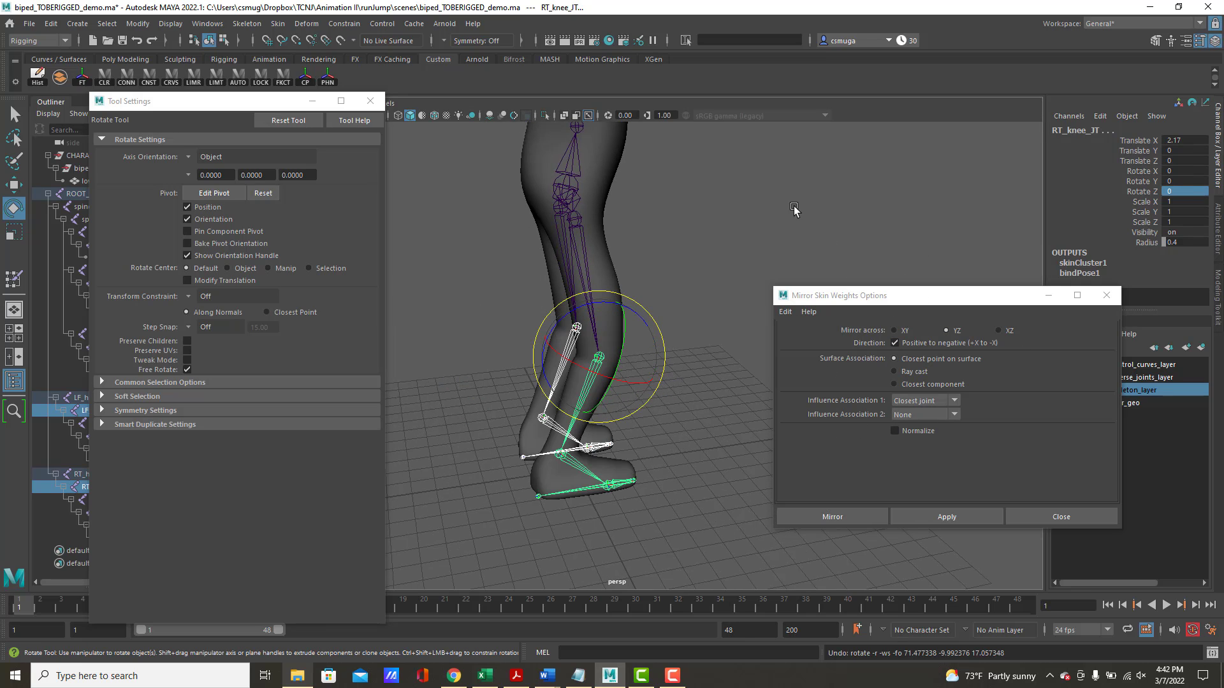
{"action": "left_click_drag", "start_coordinate": [812, 208], "coordinate": [678, 209], "text": "alt"}
{"action": "middle_click_drag", "start_coordinate": [759, 206], "coordinate": [622, 375], "text": "alt"}
{"action": "right_click_drag", "start_coordinate": [738, 235], "coordinate": [472, 227], "text": "alt"}
{"action": "left_click_drag", "start_coordinate": [720, 320], "coordinate": [681, 313], "text": "alt"}
{"action": "left_click", "coordinate": [722, 341]}
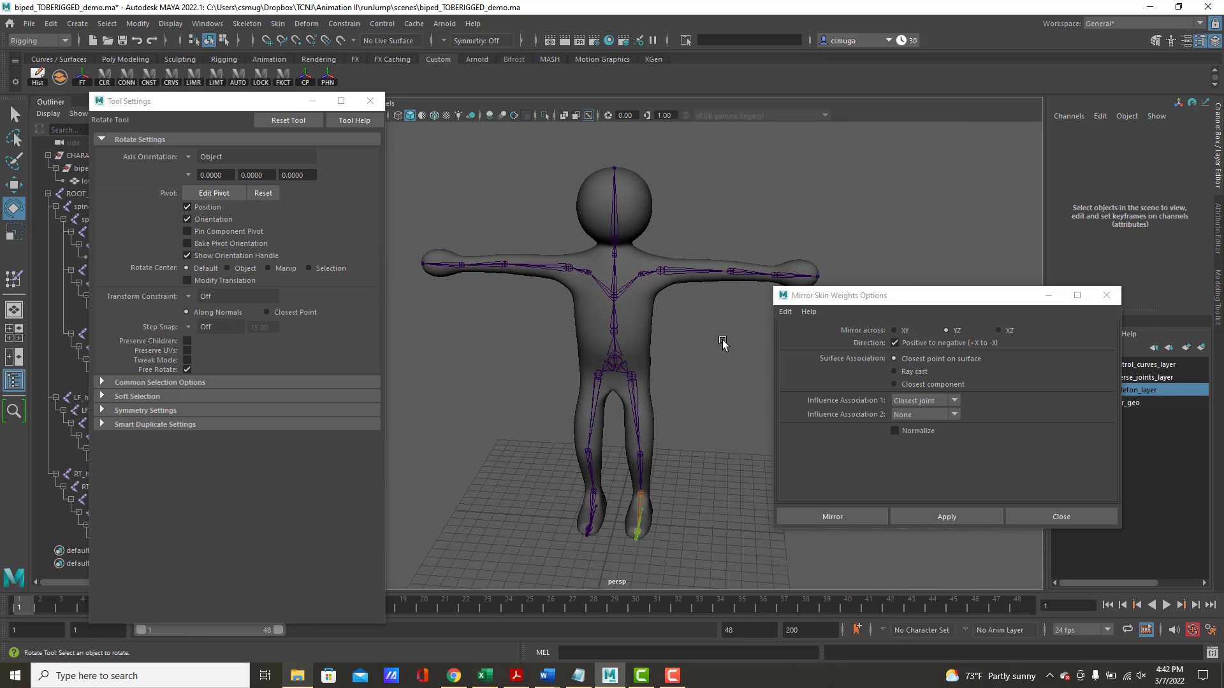